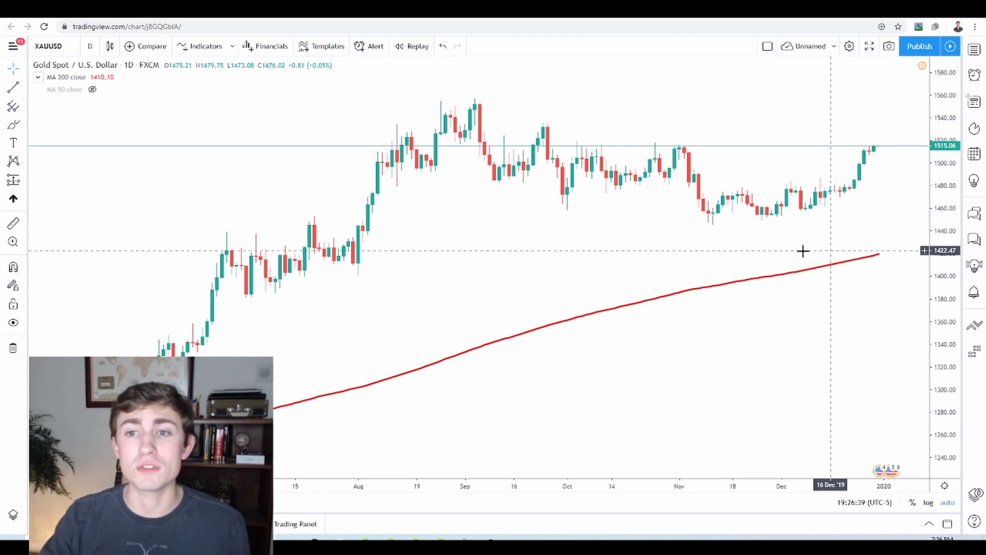
Step: Switch the XAUUSD chart from the daily to the weekly timeframe and show the price history back to before 2016
scroll(562, 295, "up", 4)
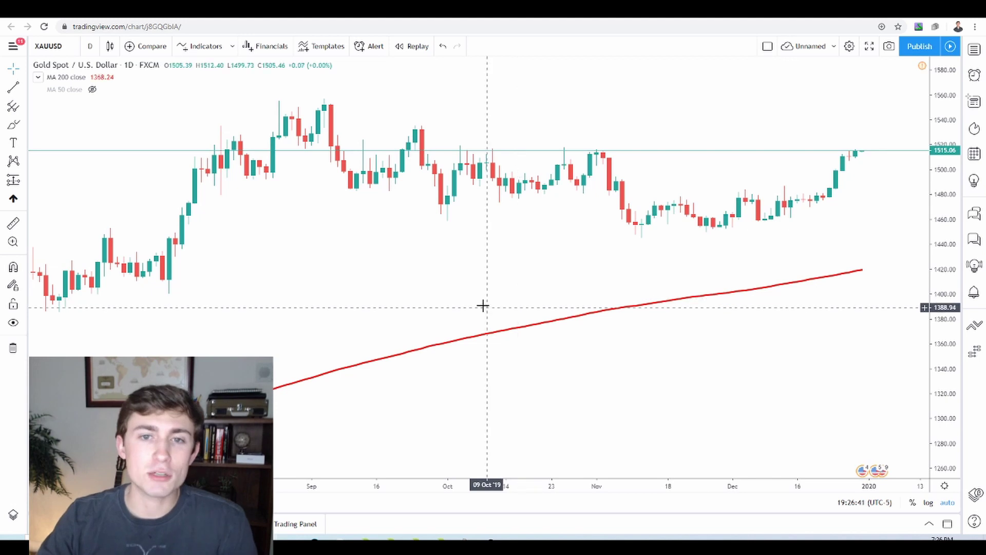
scroll(508, 241, "down", 3)
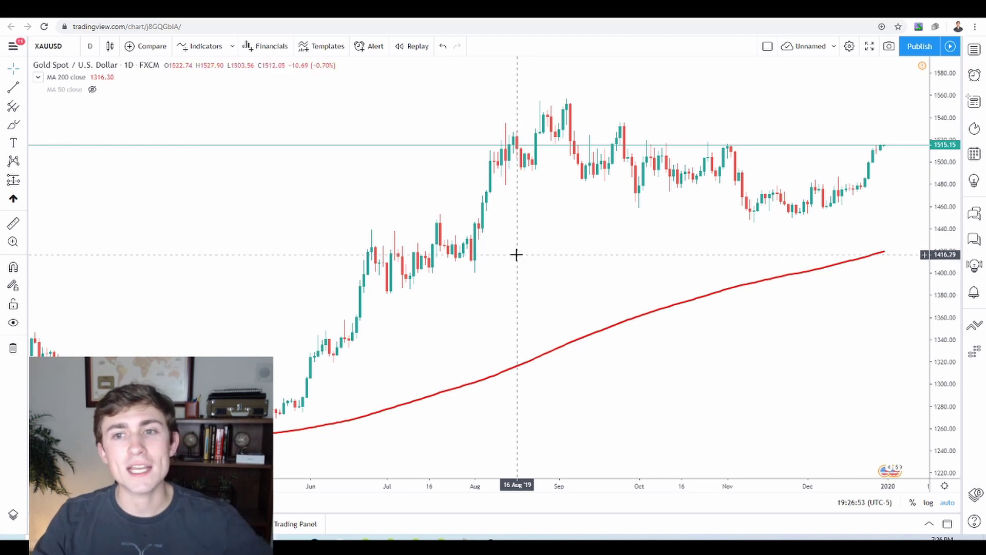
left_click(91, 48)
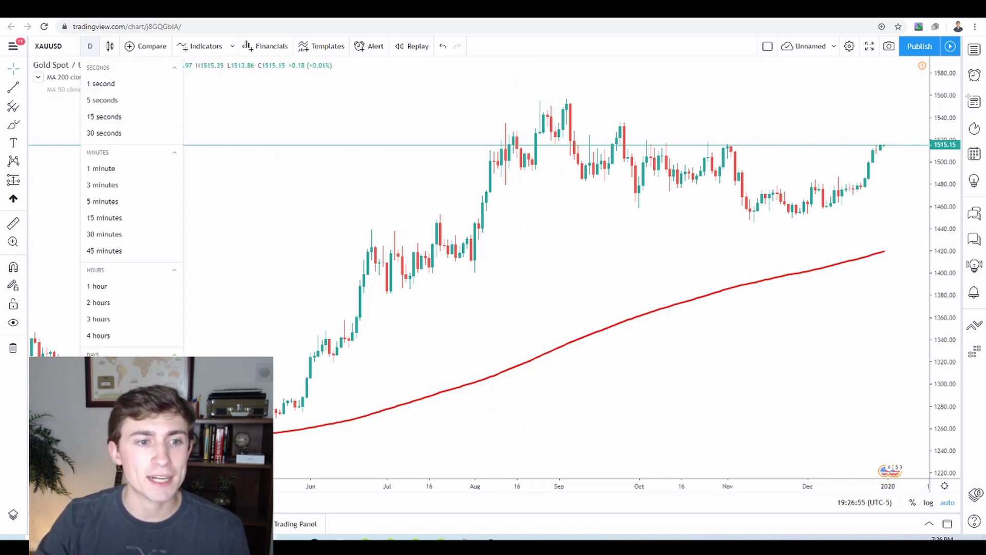
left_click(118, 385)
scroll(579, 206, "down", 5)
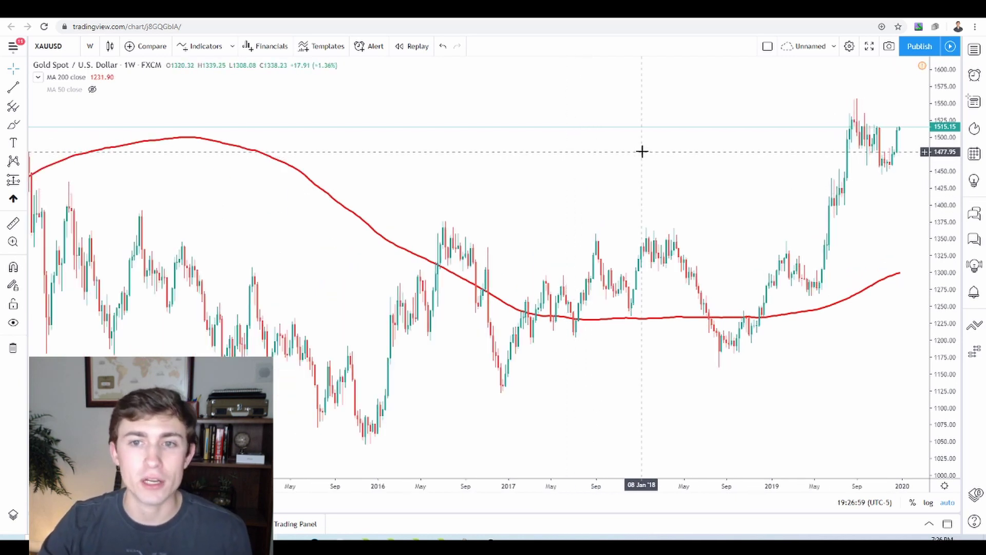
left_click_drag(641, 152, 594, 152)
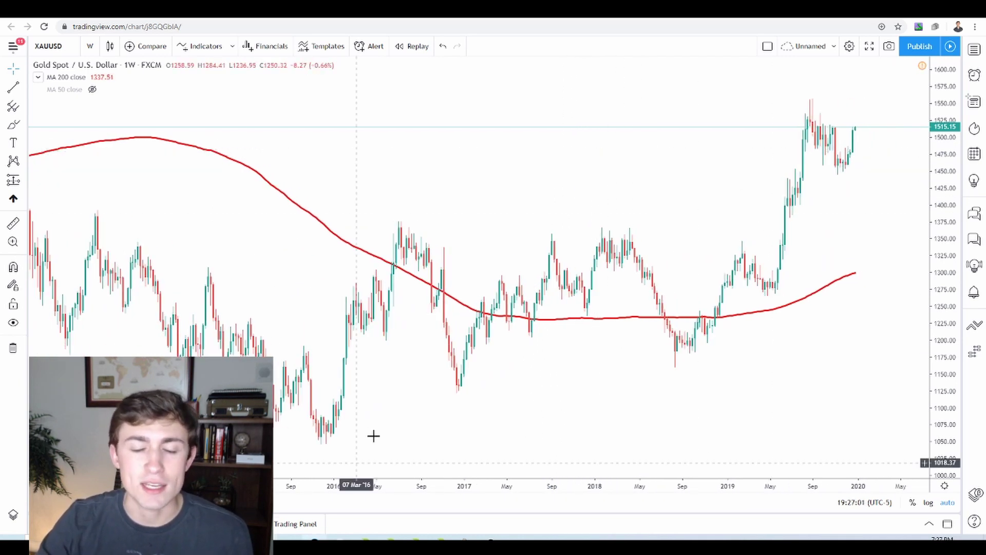
Step: Sketch a long rising arrow and a zigzag following the weekly swings from 2016 to 2019, and remove both strokes
key("ctrl+shift+h")
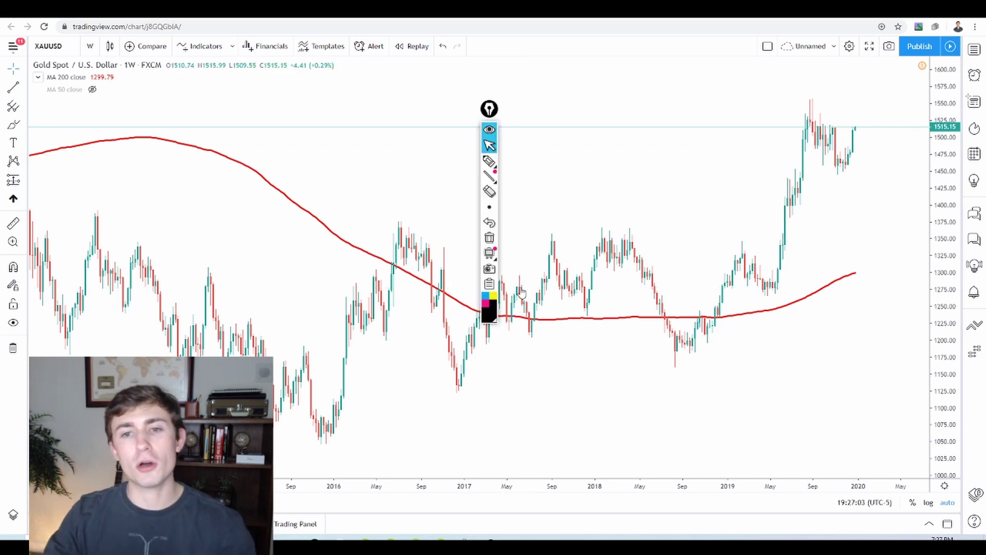
mouse_move(485, 113)
left_mouse_down()
mouse_move(676, 130)
mouse_move(976, 123)
left_mouse_up()
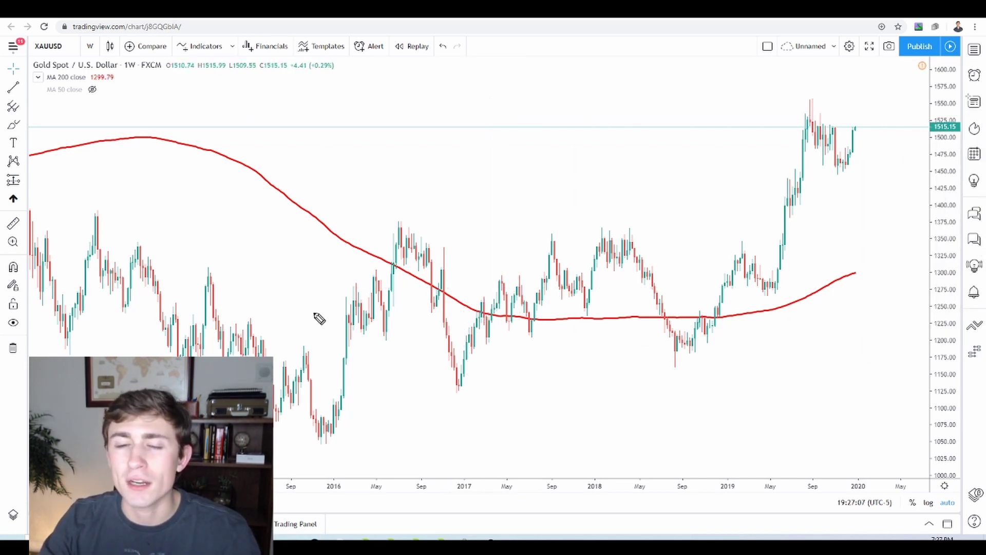
mouse_move(246, 355)
left_mouse_down()
mouse_move(395, 323)
mouse_move(764, 173)
mouse_move(821, 123)
mouse_move(800, 164)
left_mouse_up()
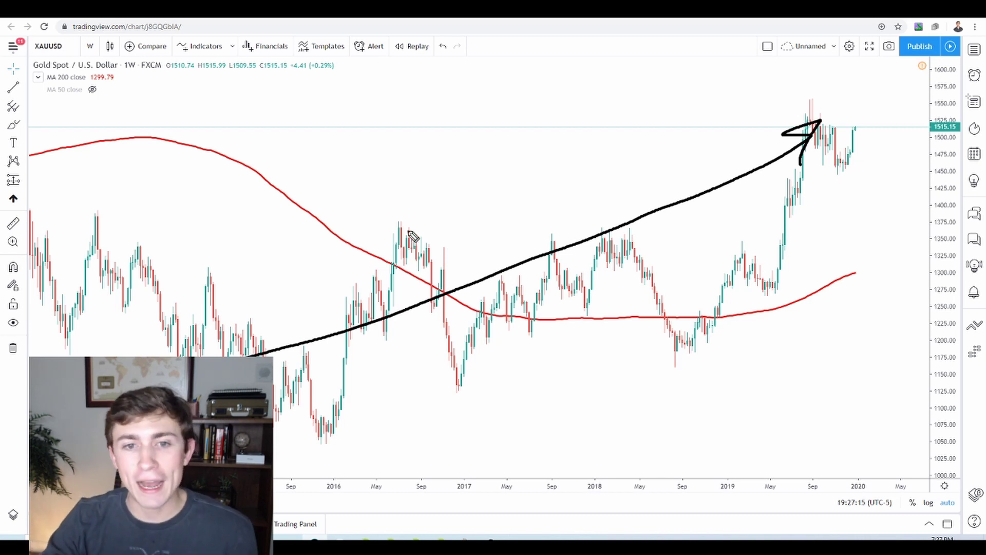
mouse_move(300, 401)
left_mouse_down()
mouse_move(396, 240)
mouse_move(413, 242)
mouse_move(447, 309)
mouse_move(464, 379)
mouse_move(631, 261)
mouse_move(677, 357)
mouse_move(721, 318)
mouse_move(843, 145)
left_mouse_up()
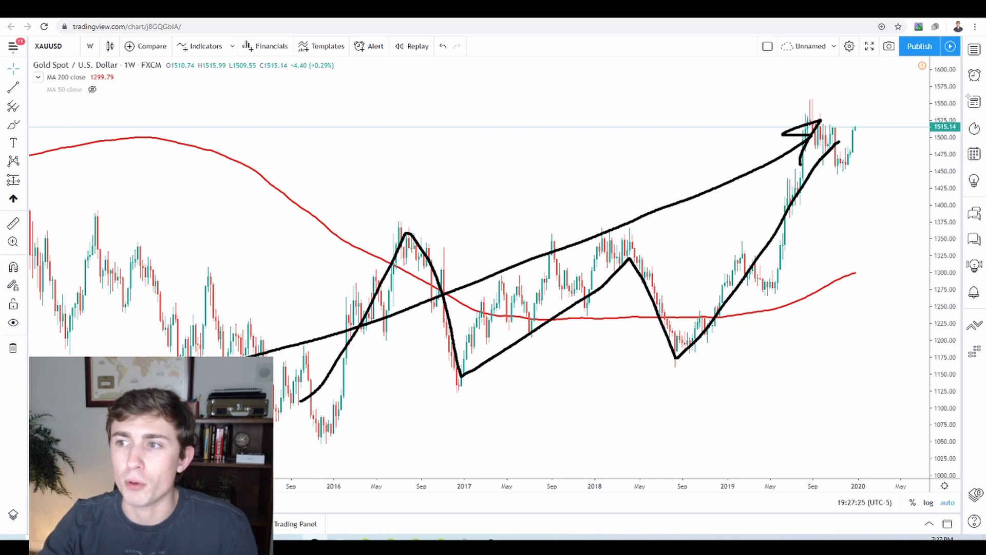
key("ctrl+z")
key("ctrl+z")
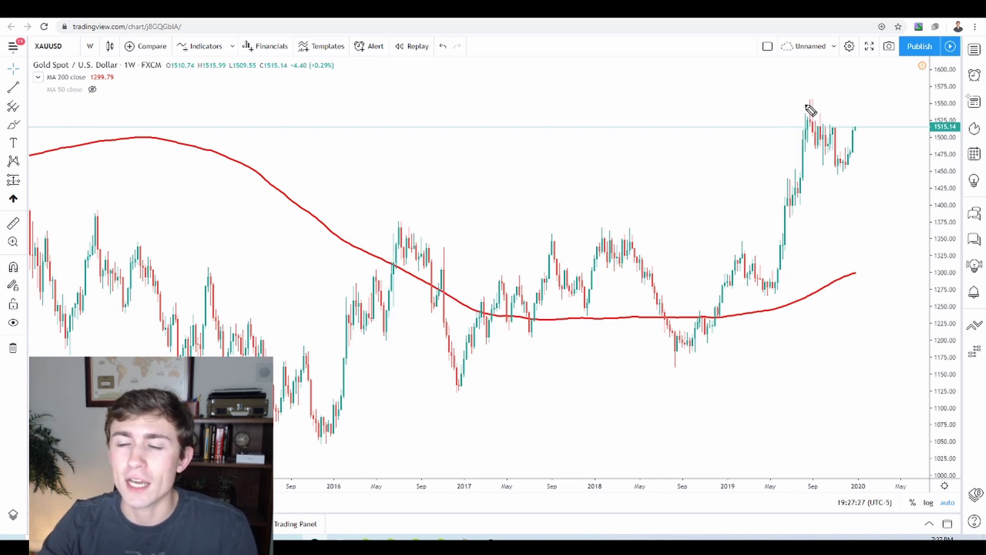
Step: Circle the late-2019 pullback on the weekly chart freehand, and erase the circle
mouse_move(810, 105)
left_mouse_down()
mouse_move(846, 130)
mouse_move(840, 171)
mouse_move(813, 96)
left_mouse_up()
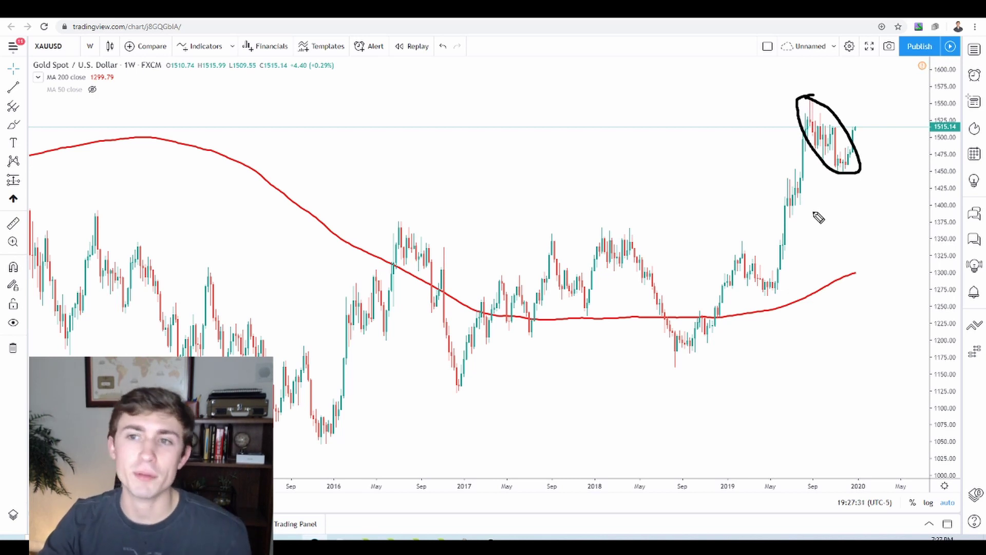
key("ctrl+z")
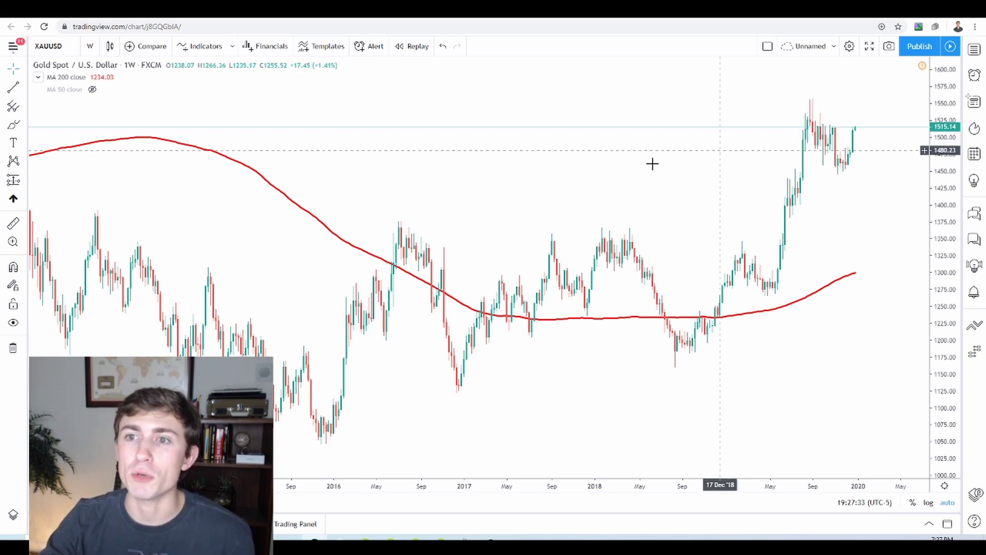
Step: Draw a descending trend line over the pullback highs from 19 Aug '19 at about 1551.63 to 27 Jan '20 at about 1479
scroll(632, 165, "up", 3)
scroll(462, 195, "up", 2)
left_click_drag(449, 203, 346, 187)
left_click(12, 88)
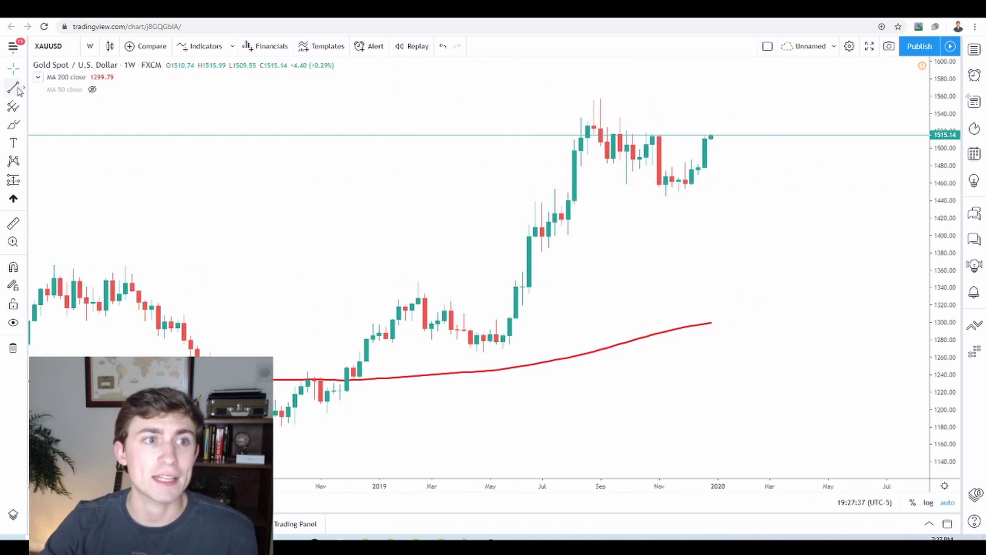
left_click(587, 104)
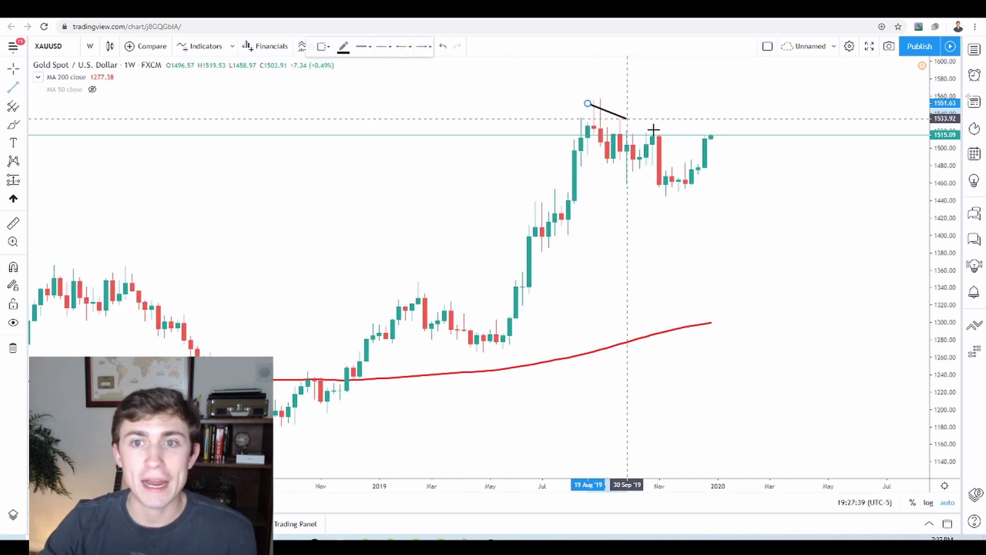
left_click(737, 166)
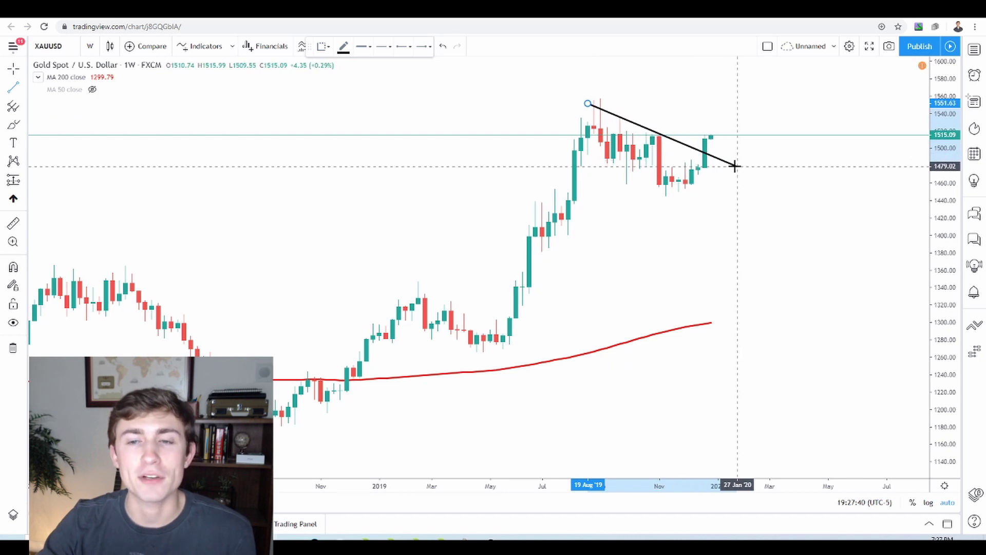
Step: Draw a second, roughly parallel trend line under the pullback lows from 05 Aug '19 at about 1498.50 to 06 Jan '20 at about 1426
left_click(13, 88)
left_click(575, 150)
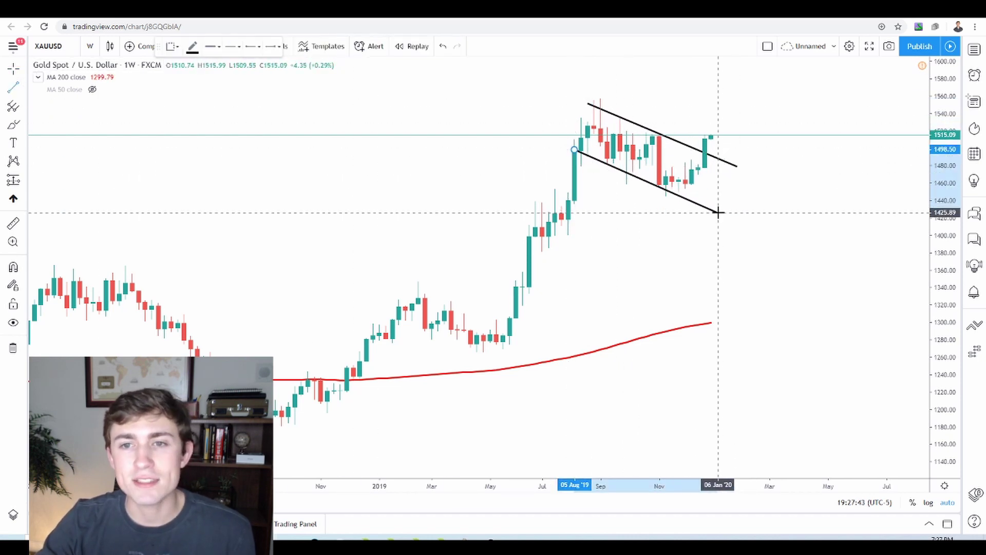
left_click(717, 211)
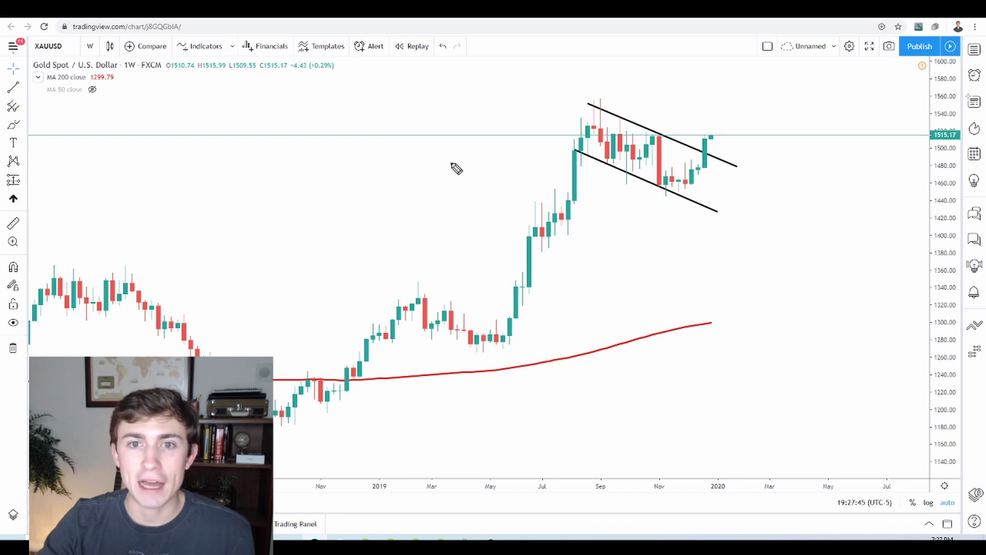
Step: Sketch an arrow at the mid-2019 rally, an example bull flag, a zigzag inside the channel and a rise-pullback-rise path, and clear the sketches
mouse_move(455, 165)
left_mouse_down()
mouse_move(525, 203)
mouse_move(498, 213)
left_mouse_up()
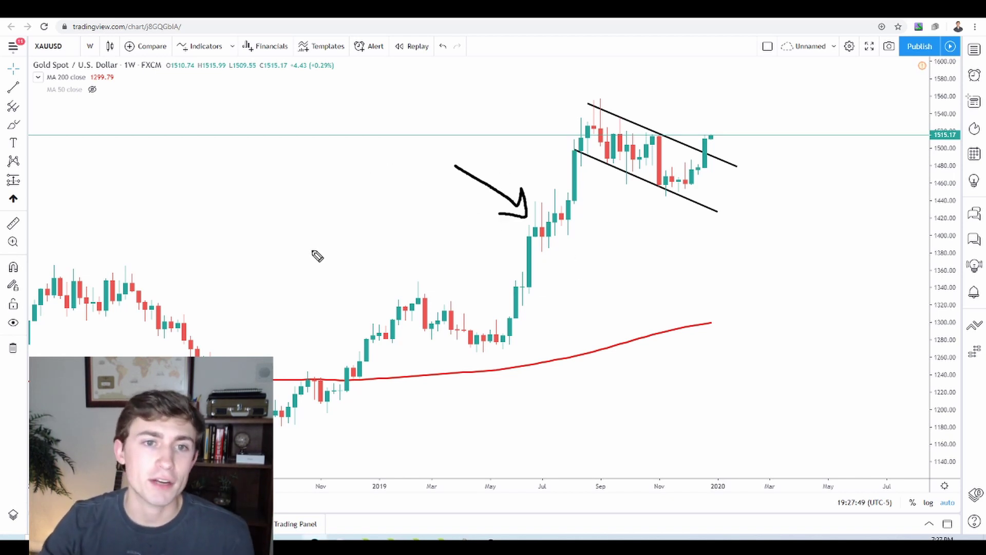
mouse_move(306, 273)
left_mouse_down()
mouse_move(352, 97)
mouse_move(363, 118)
mouse_move(391, 110)
mouse_move(455, 125)
mouse_move(516, 28)
mouse_move(518, 44)
left_mouse_up()
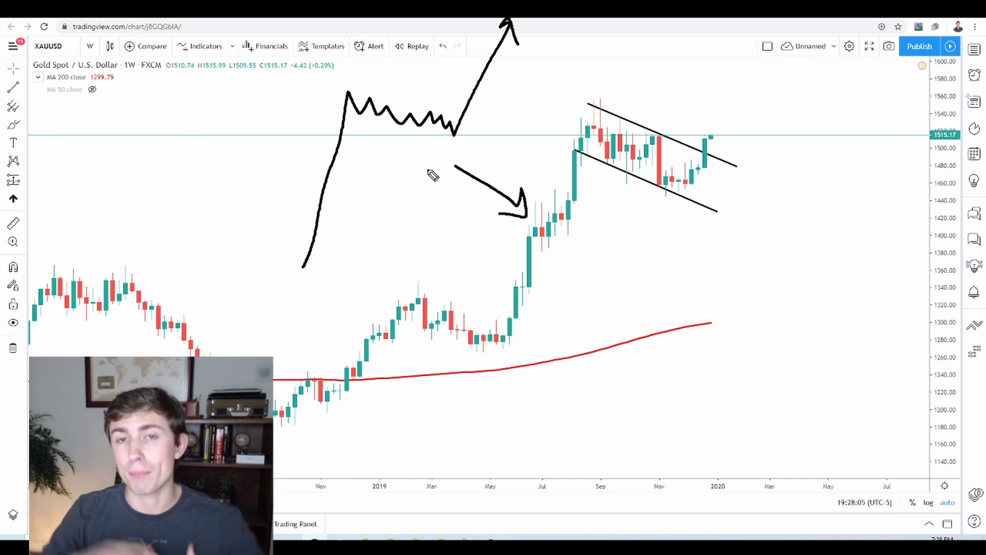
mouse_move(586, 143)
left_mouse_down()
mouse_move(639, 134)
mouse_move(664, 177)
mouse_move(690, 163)
mouse_move(707, 186)
left_mouse_up()
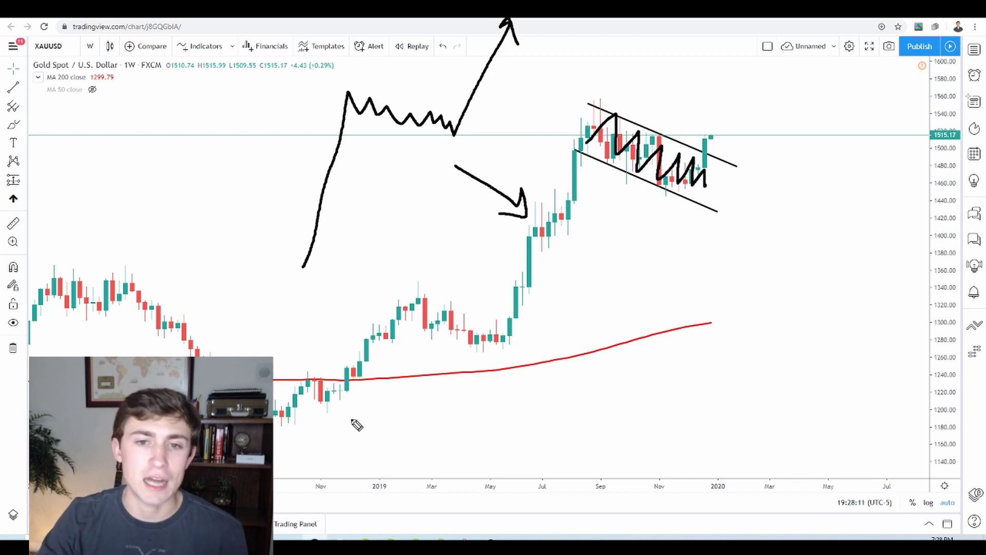
mouse_move(322, 444)
left_mouse_down()
mouse_move(461, 359)
mouse_move(650, 199)
mouse_move(723, 290)
mouse_move(801, 196)
left_mouse_up()
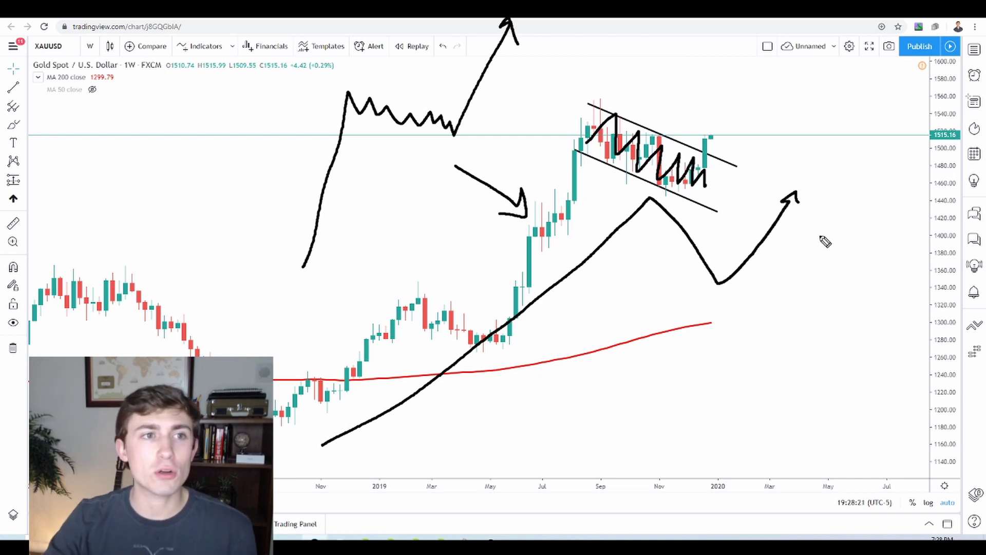
key("e")
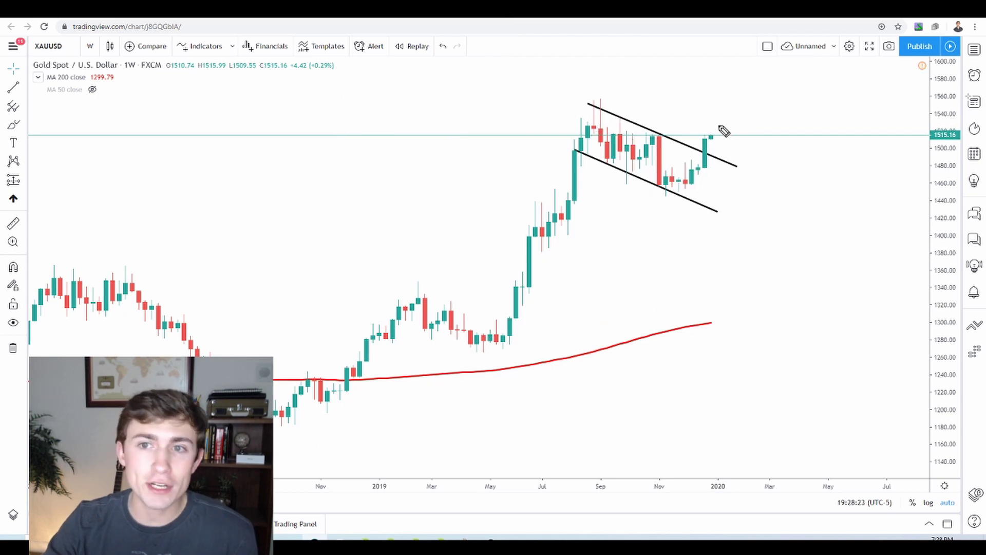
Step: Draw a small freehand arrow pointing at the weekly candle that breaks above the upper channel line
mouse_move(685, 110)
left_mouse_down()
mouse_move(701, 133)
mouse_move(694, 128)
left_mouse_up()
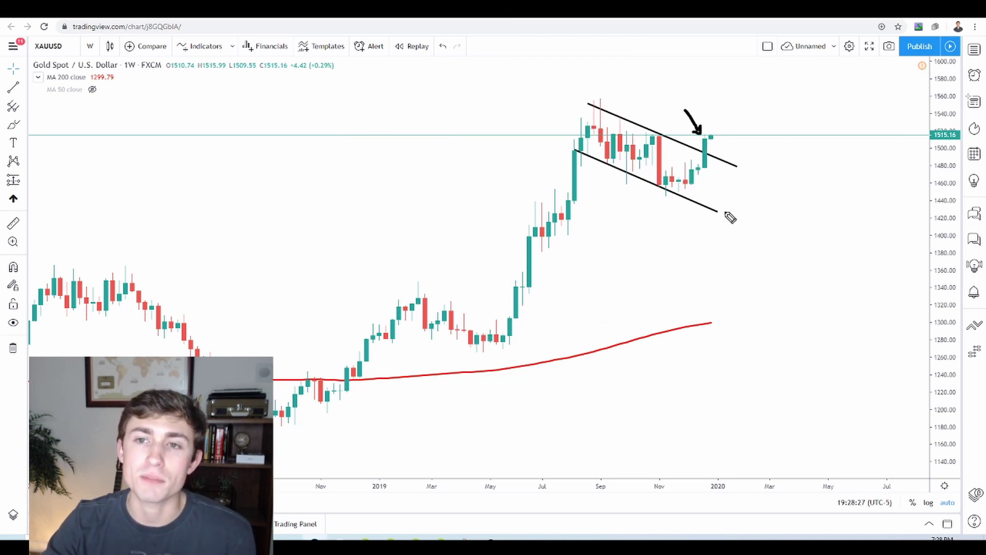
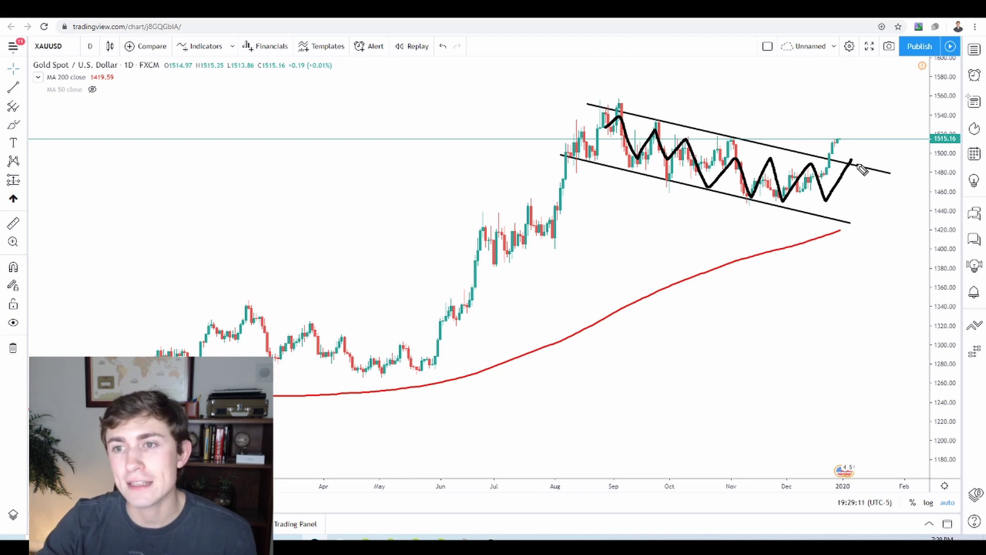
Step: Sketch the rising path out of the daily channel, the May-to-August rally and three example bull flags, and clear all sketches
mouse_move(852, 163)
left_mouse_down()
mouse_move(917, 80)
mouse_move(919, 90)
left_mouse_up()
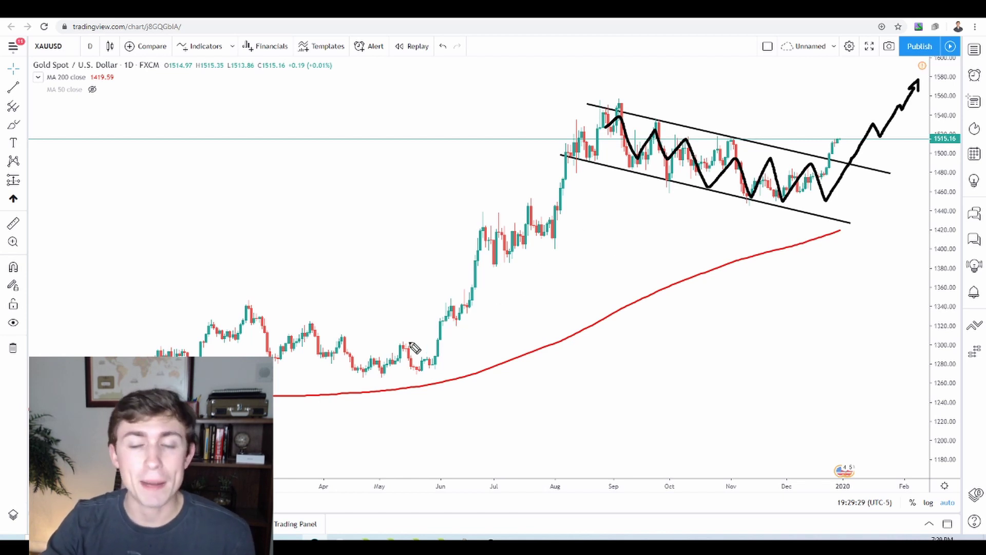
mouse_move(420, 369)
left_mouse_down()
mouse_move(450, 349)
mouse_move(592, 145)
left_mouse_up()
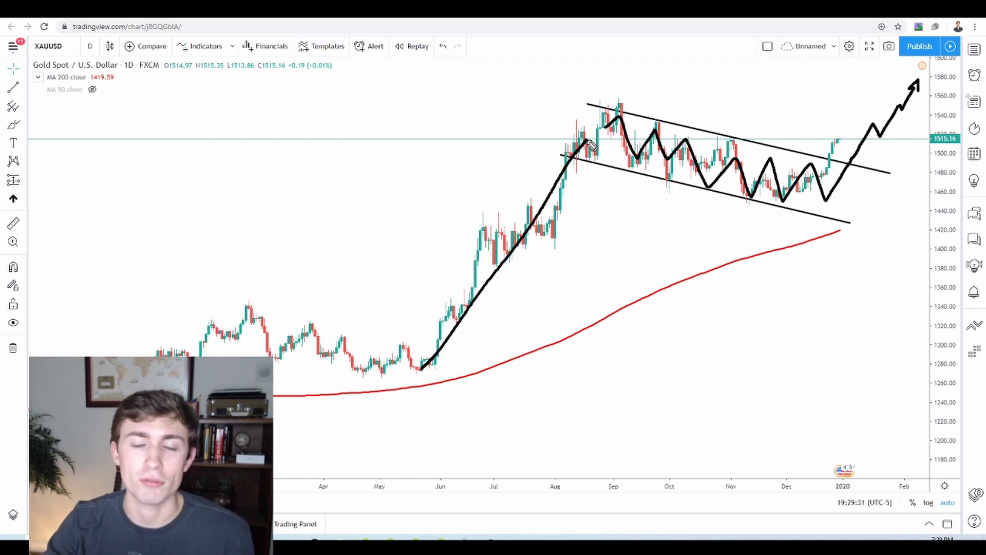
mouse_move(618, 425)
left_mouse_down()
mouse_move(689, 286)
mouse_move(728, 279)
mouse_move(749, 302)
mouse_move(771, 216)
mouse_move(778, 224)
left_mouse_up()
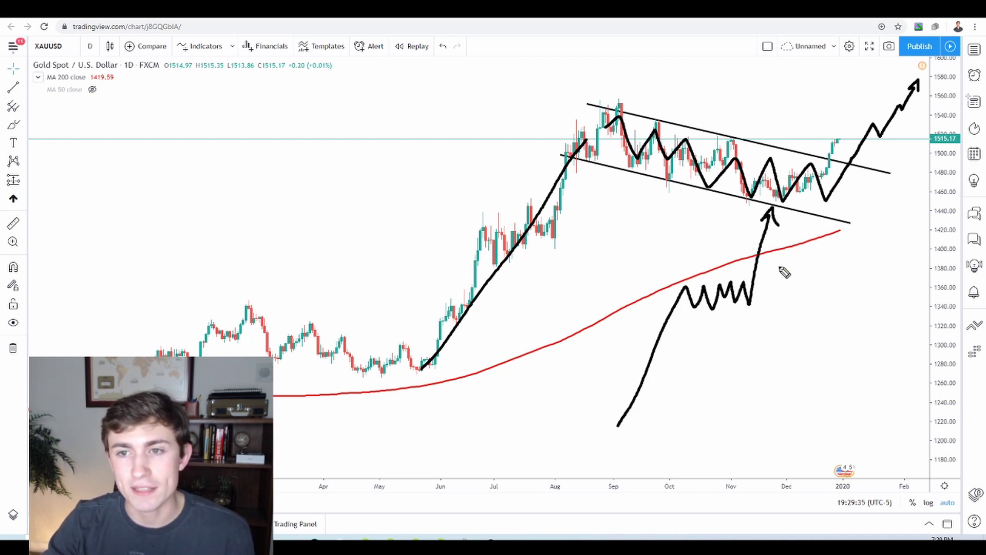
mouse_move(706, 447)
left_mouse_down()
mouse_move(805, 309)
mouse_move(836, 311)
mouse_move(897, 352)
mouse_move(921, 277)
mouse_move(929, 287)
left_mouse_up()
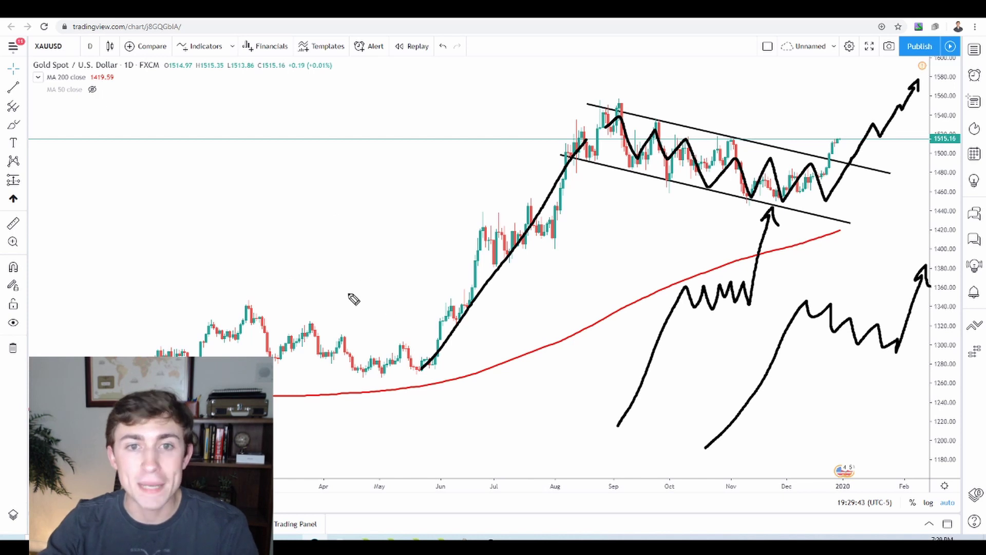
mouse_move(343, 303)
left_mouse_down()
mouse_move(429, 103)
mouse_move(473, 98)
mouse_move(504, 134)
mouse_move(534, 114)
mouse_move(558, 150)
mouse_move(614, 70)
mouse_move(632, 66)
left_mouse_up()
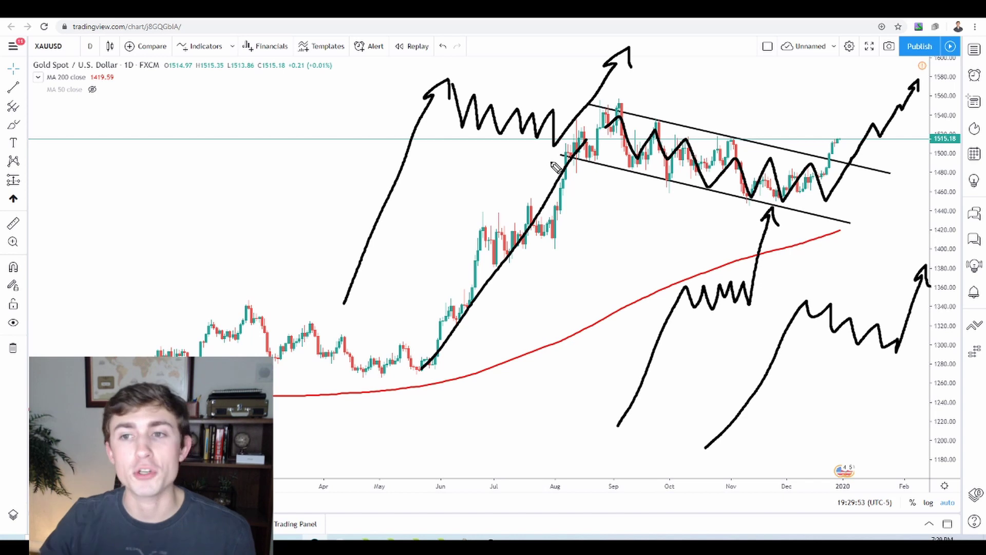
key("Escape")
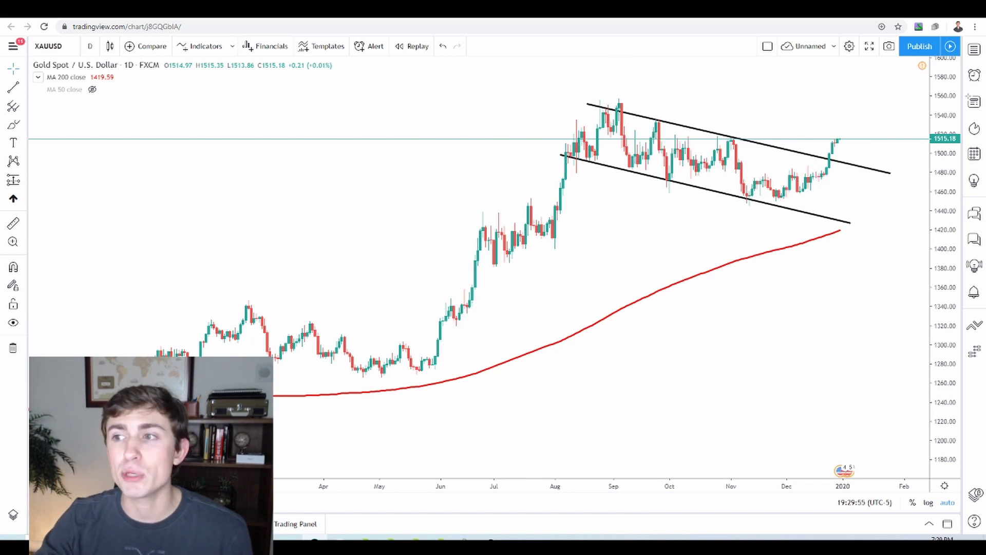
Step: Circle in pink the daily highs that touch the upper channel line between early September and early November
scroll(570, 282, "up", 2)
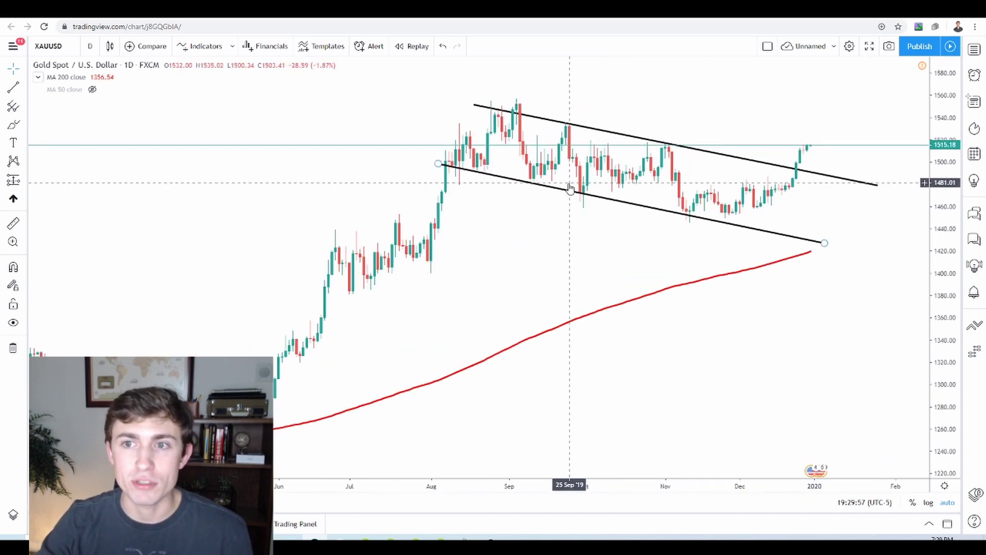
scroll(524, 282, "up", 2)
scroll(704, 275, "up", 2)
scroll(517, 287, "up", 1)
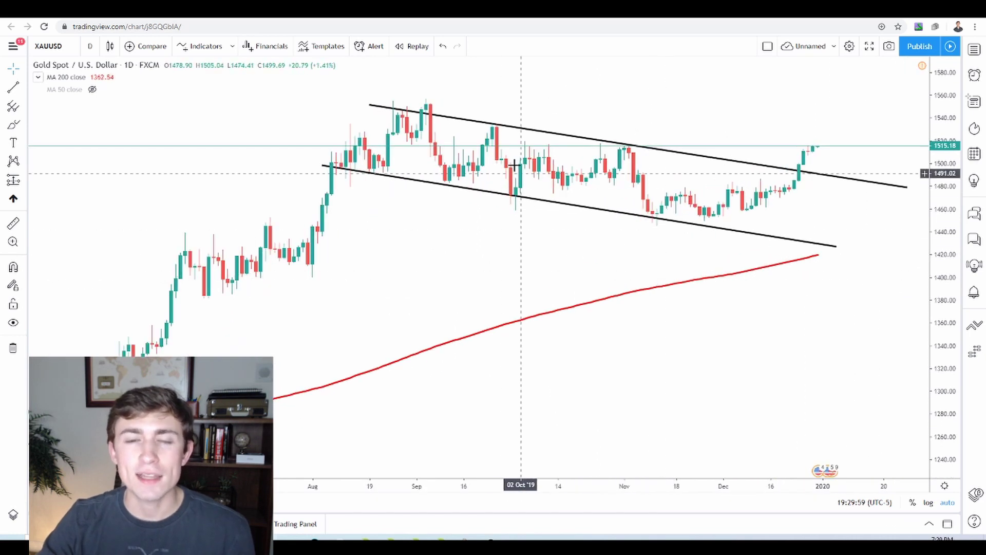
left_click_drag(954, 226, 954, 207)
scroll(781, 143, "right", 2)
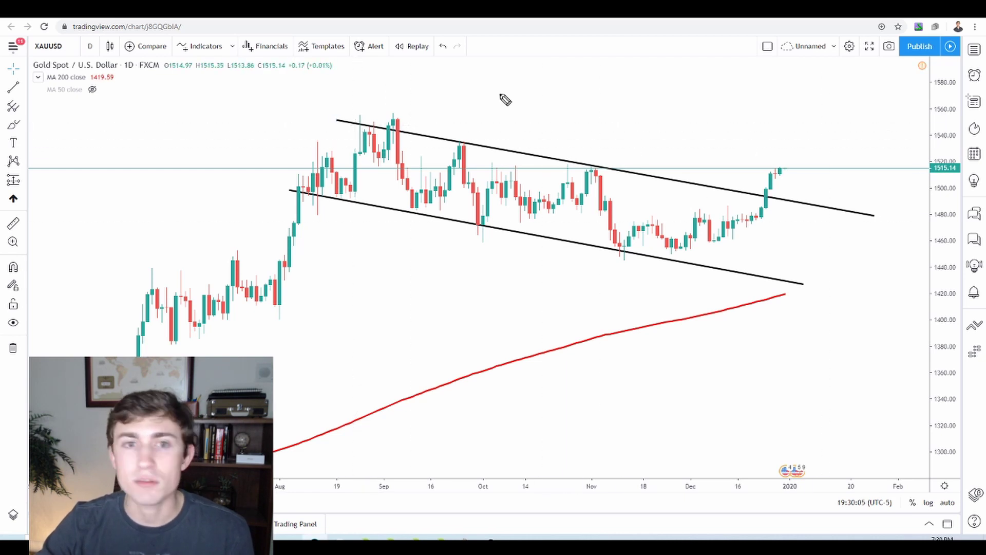
left_click_drag(398, 119, 395, 112)
mouse_move(479, 140)
left_mouse_down()
mouse_move(446, 145)
mouse_move(464, 136)
left_mouse_up()
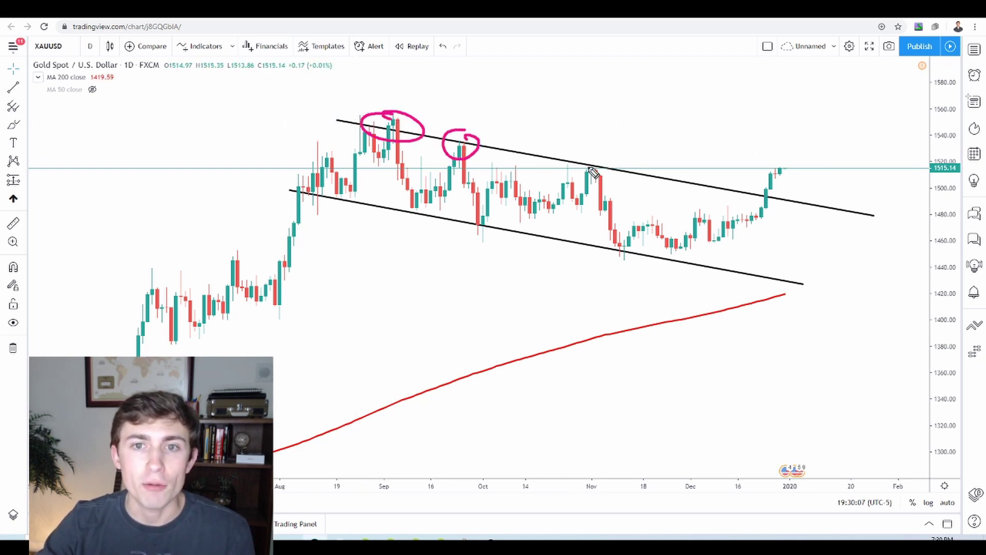
mouse_move(593, 172)
left_mouse_down()
mouse_move(557, 154)
mouse_move(615, 159)
mouse_move(613, 189)
mouse_move(588, 173)
left_mouse_up()
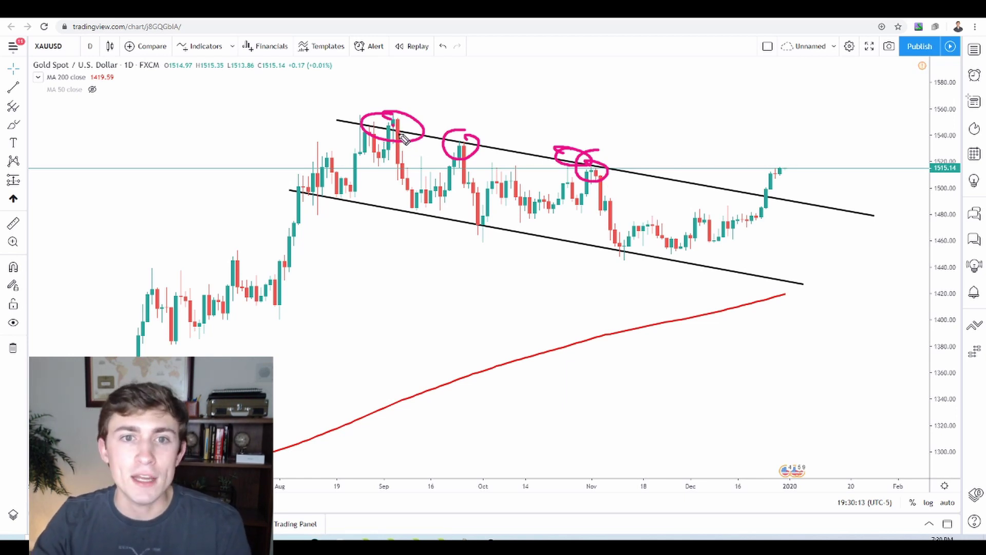
Step: Draw pink arrows following the declines from the circled highs of early September, late September and early November
left_click_drag(400, 129, 432, 208)
left_click_drag(465, 145, 498, 211)
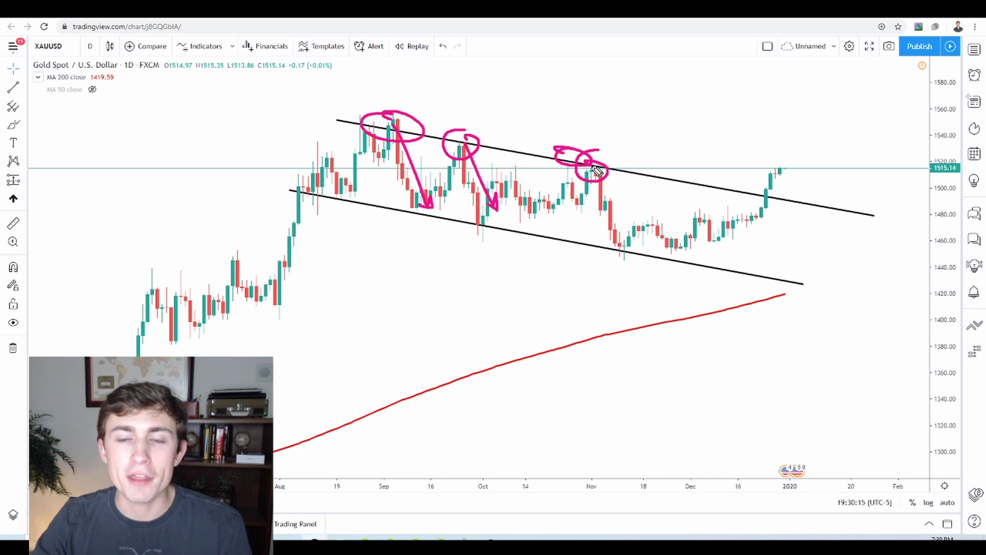
left_click_drag(596, 172, 627, 244)
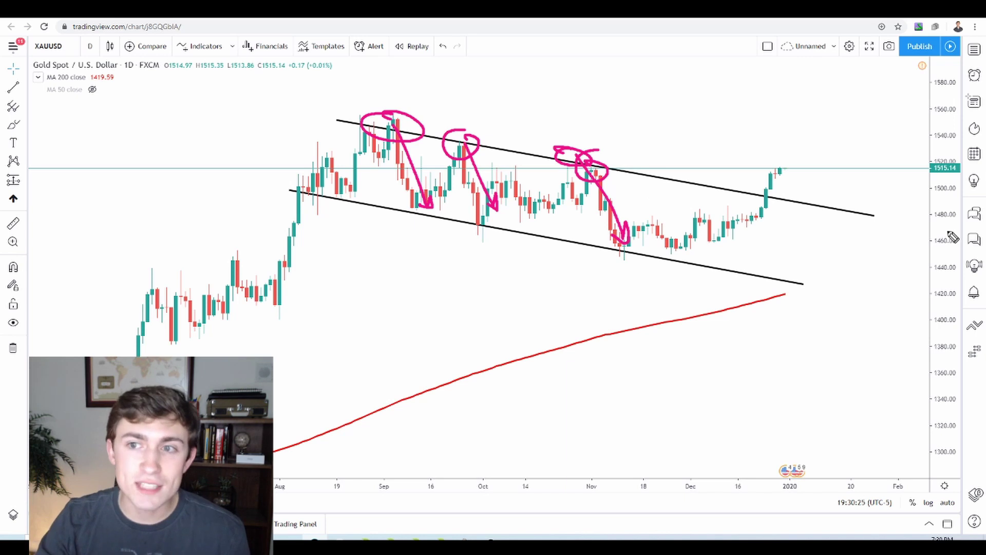
Step: Circle in blue the late-December break above the upper channel line, add a rising arrow from it, and clear all sketches
mouse_move(754, 180)
left_mouse_down()
mouse_move(773, 180)
mouse_move(773, 219)
mouse_move(744, 182)
left_mouse_up()
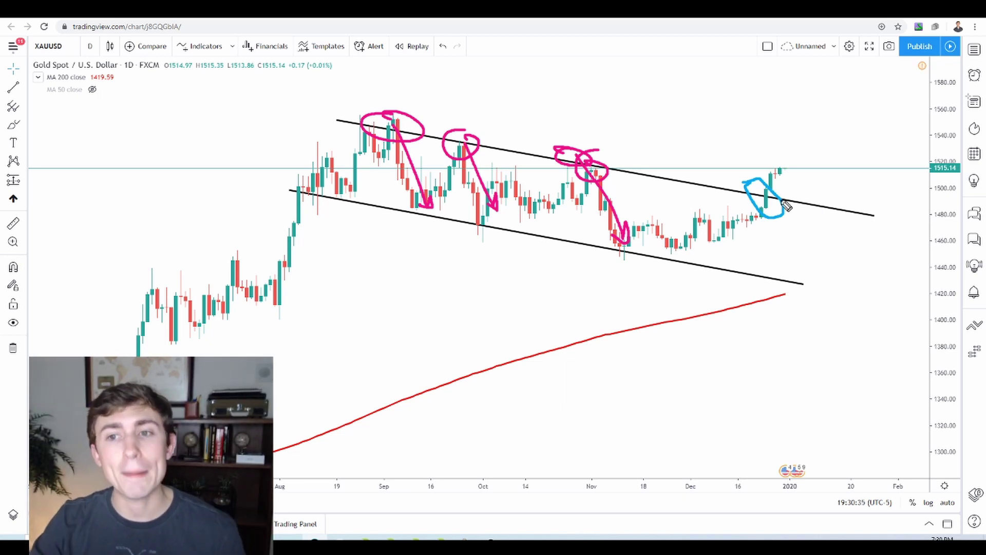
left_click_drag(783, 205, 824, 150)
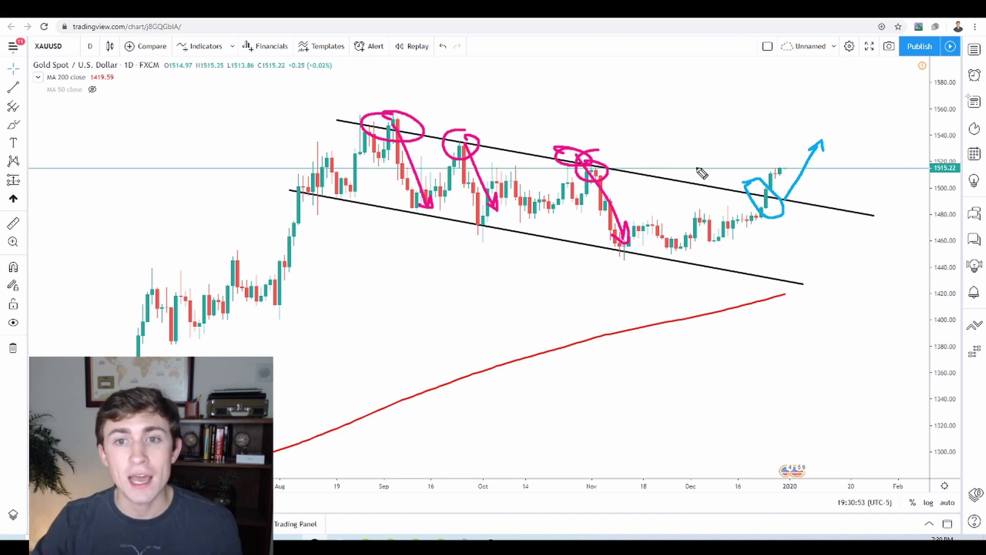
key("Escape")
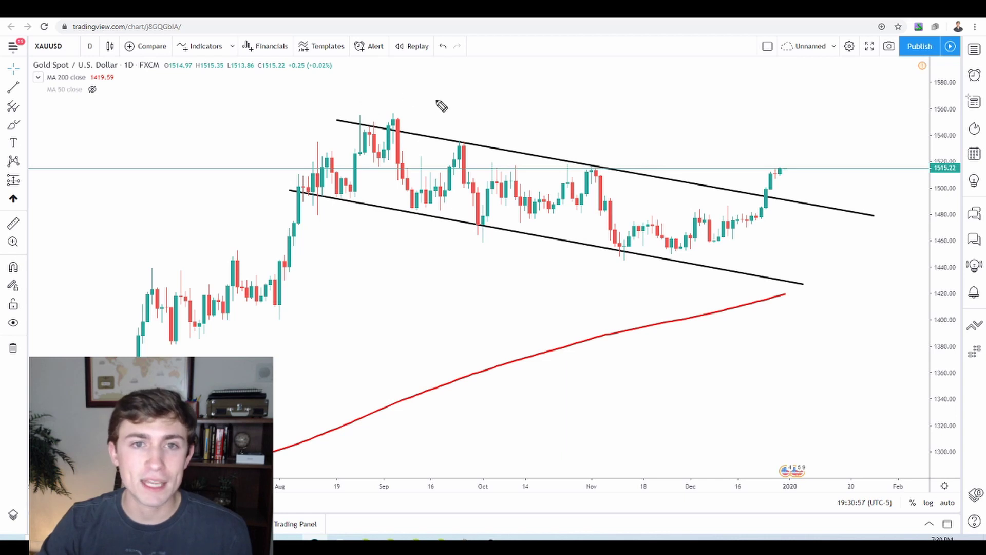
Step: Circle in blue the daily lows near the lower channel line from mid-August to late November
mouse_move(355, 180)
left_mouse_down()
mouse_move(360, 201)
mouse_move(349, 177)
left_mouse_up()
left_click_drag(408, 208, 426, 192)
left_click_drag(472, 216, 480, 206)
left_click_drag(632, 231, 681, 241)
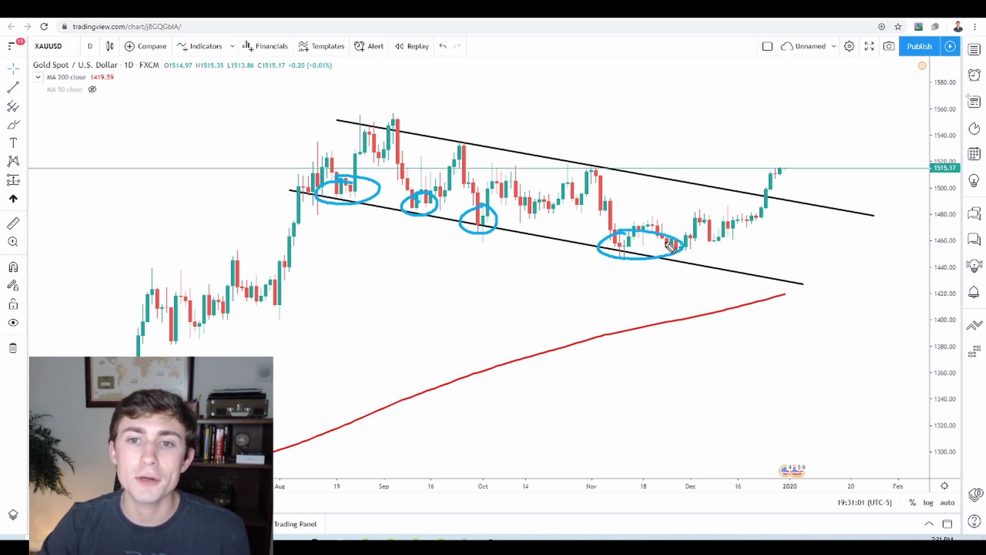
Step: Circle in pink the three highs on the upper channel line, point an arrow at the breakout candle, and clear all sketches
left_click_drag(398, 122, 388, 128)
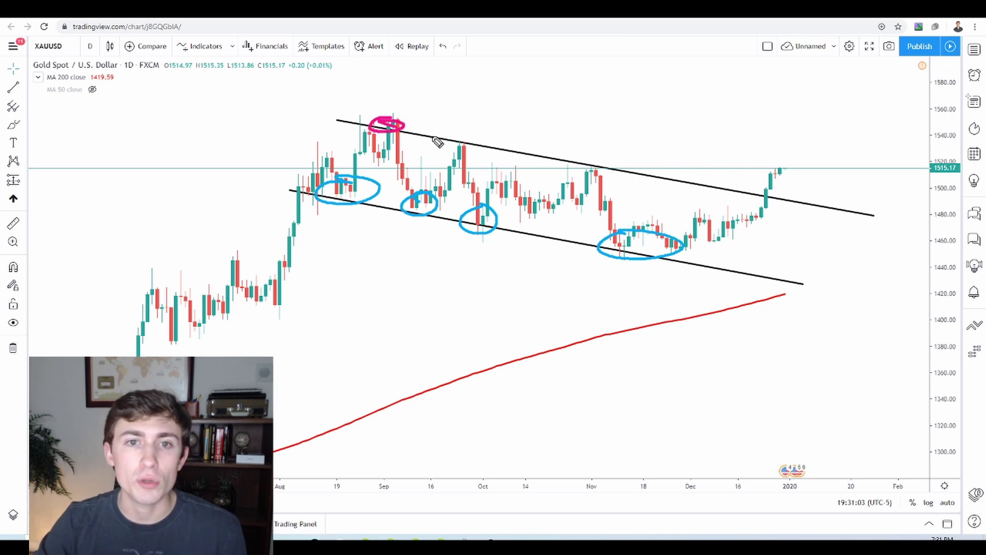
left_click_drag(458, 132, 480, 145)
mouse_move(571, 171)
left_mouse_down()
mouse_move(585, 161)
mouse_move(575, 174)
left_mouse_up()
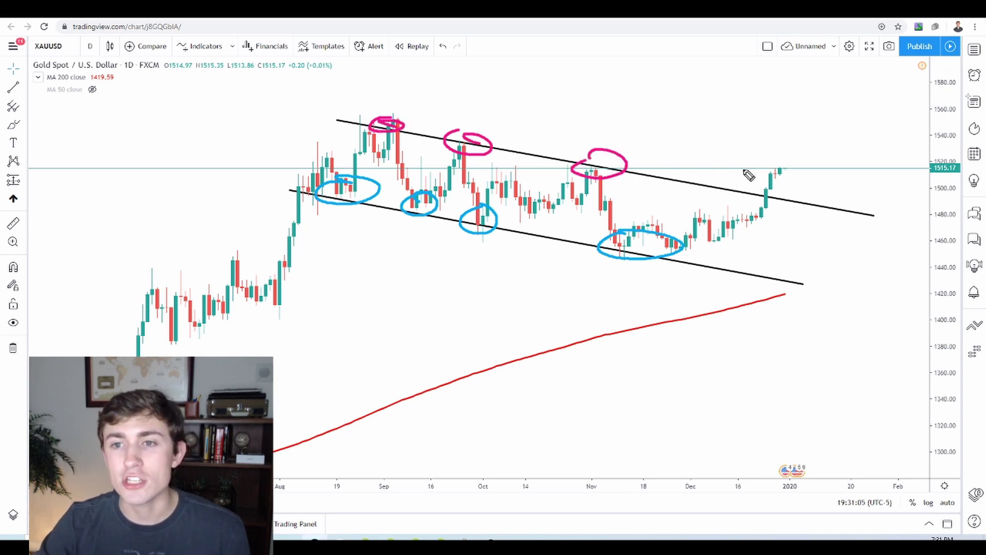
left_click_drag(728, 153, 762, 185)
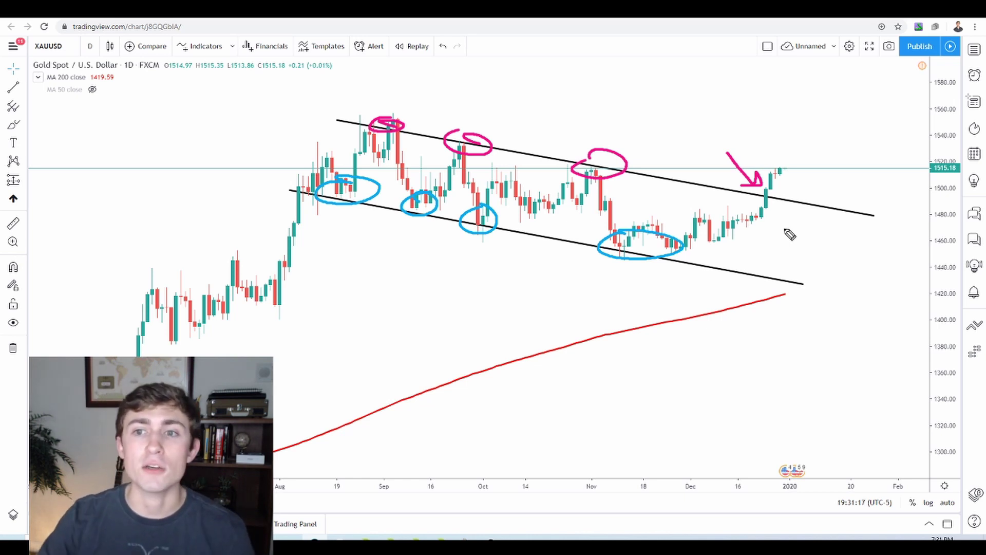
key("Escape")
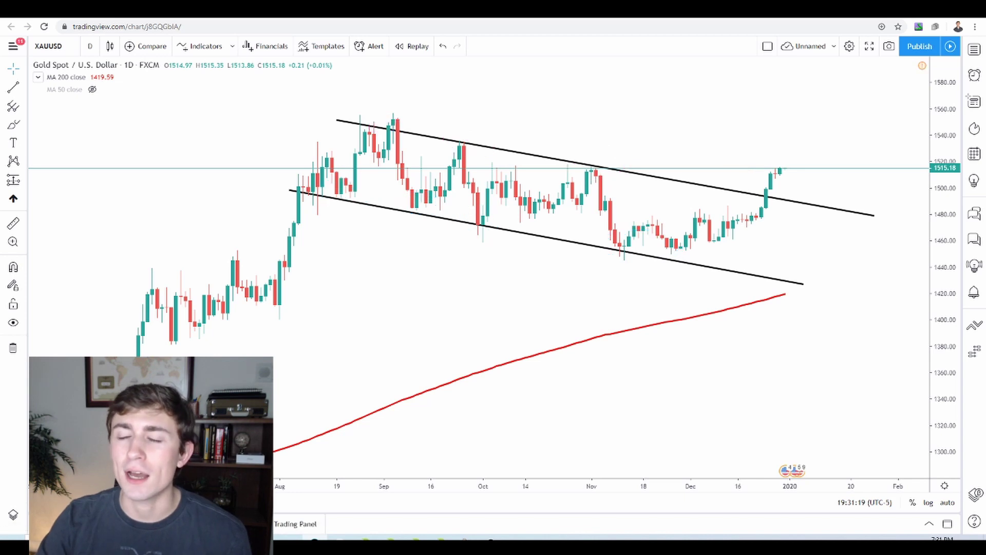
Step: Draw a rectangle as a resistance zone from 27 Sep '19 to 10 Jan '20 between about 1508.88 and 1517.84
left_click(27, 128)
left_click(62, 146)
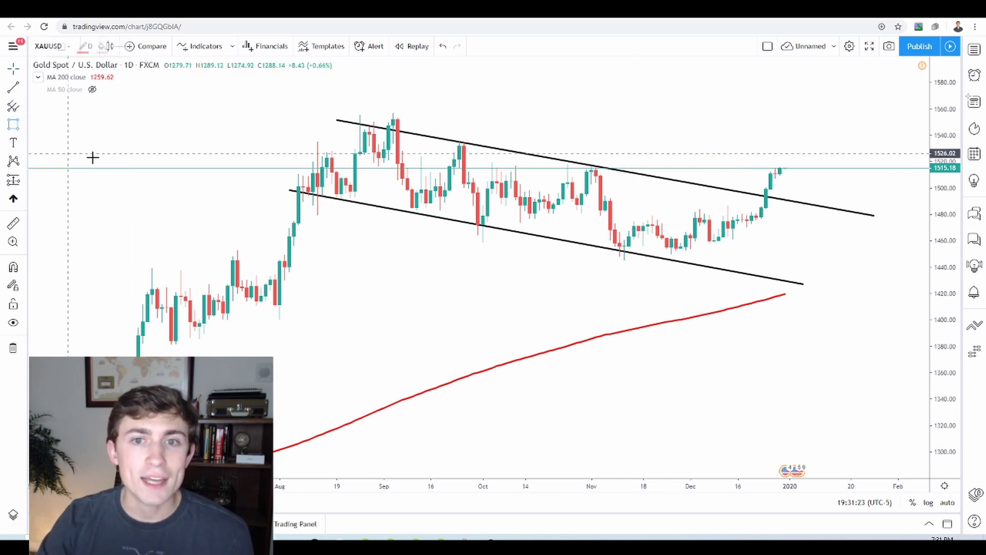
left_click(472, 165)
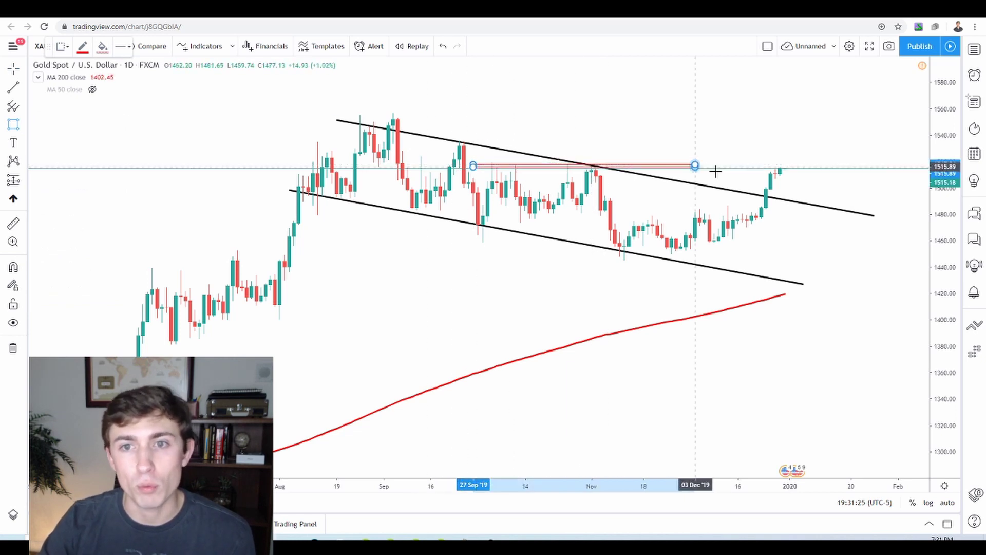
left_click(822, 176)
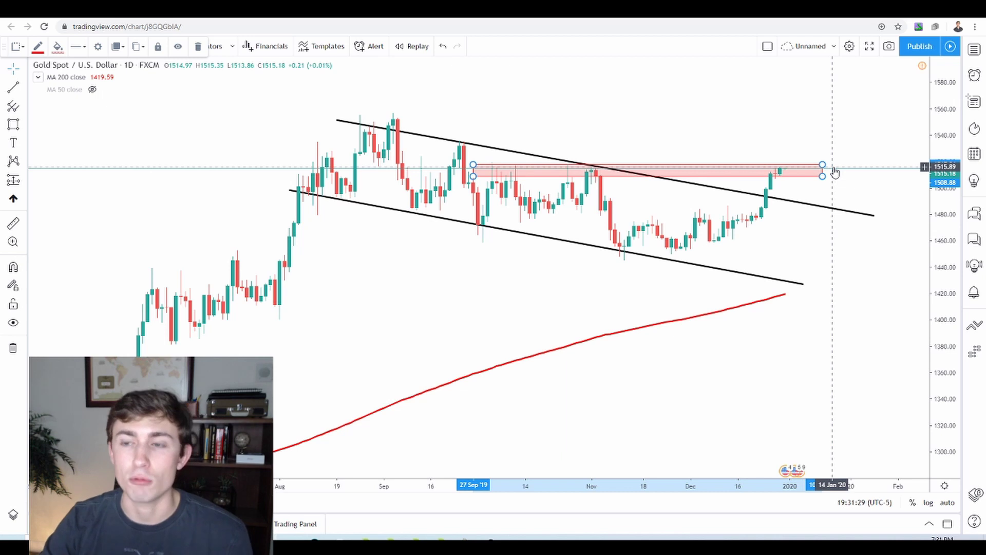
Step: Circle the late-December breakout candle in black, with one arrow pointing at it and another rising from it into the red zone
scroll(707, 139, "up", 3)
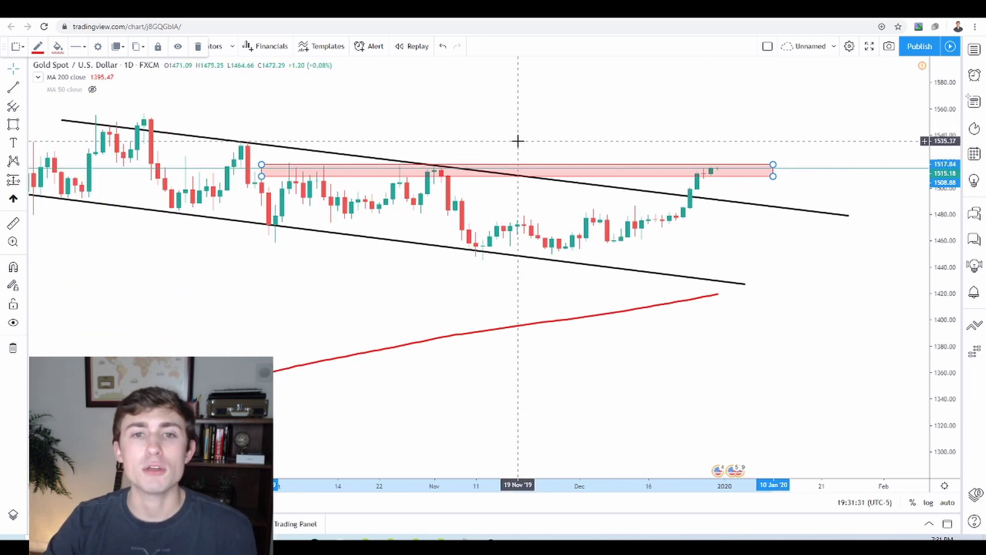
left_click_drag(518, 140, 567, 125)
left_click_drag(945, 206, 944, 170)
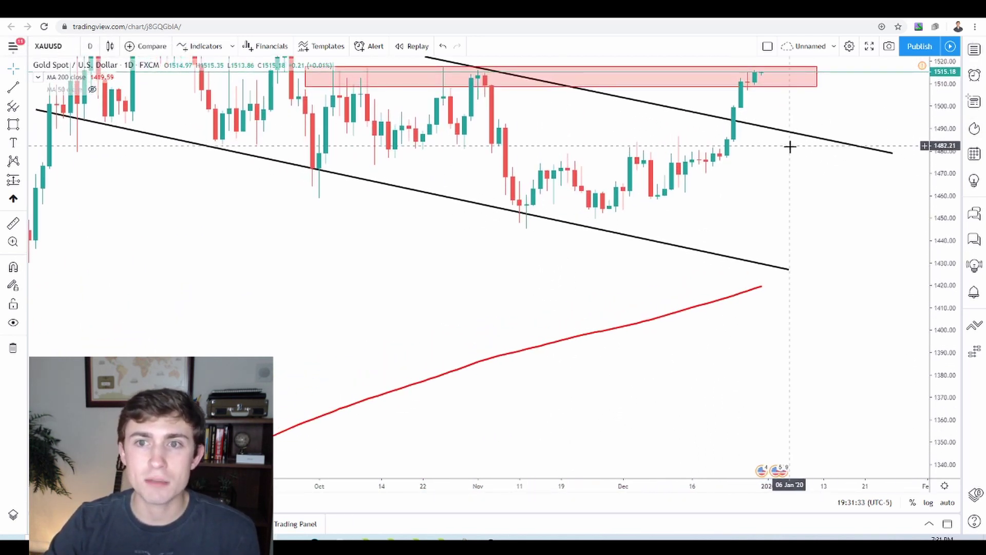
left_click_drag(790, 147, 946, 270)
left_click_drag(771, 183, 750, 165)
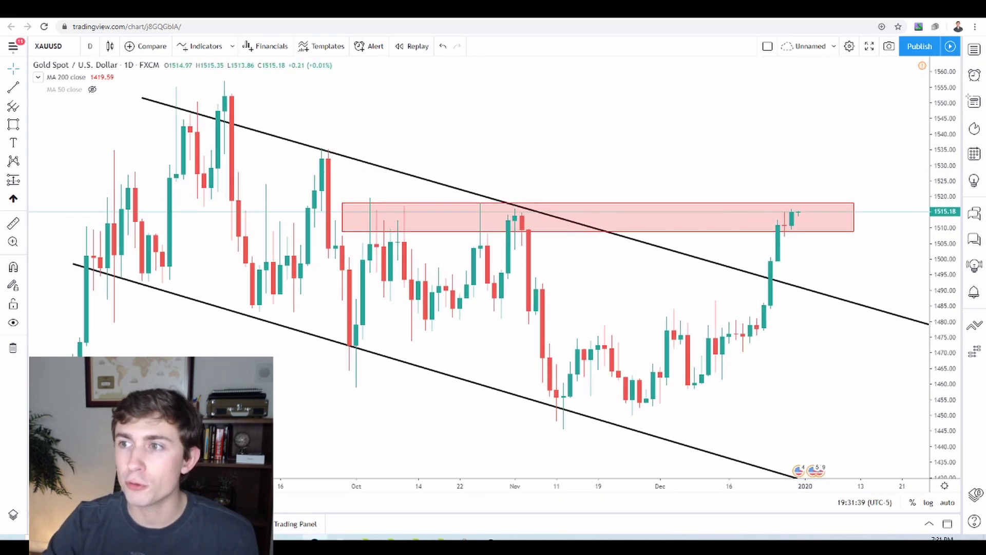
mouse_move(780, 257)
left_mouse_down()
mouse_move(767, 291)
mouse_move(796, 275)
mouse_move(782, 258)
left_mouse_up()
left_click_drag(853, 259, 817, 280)
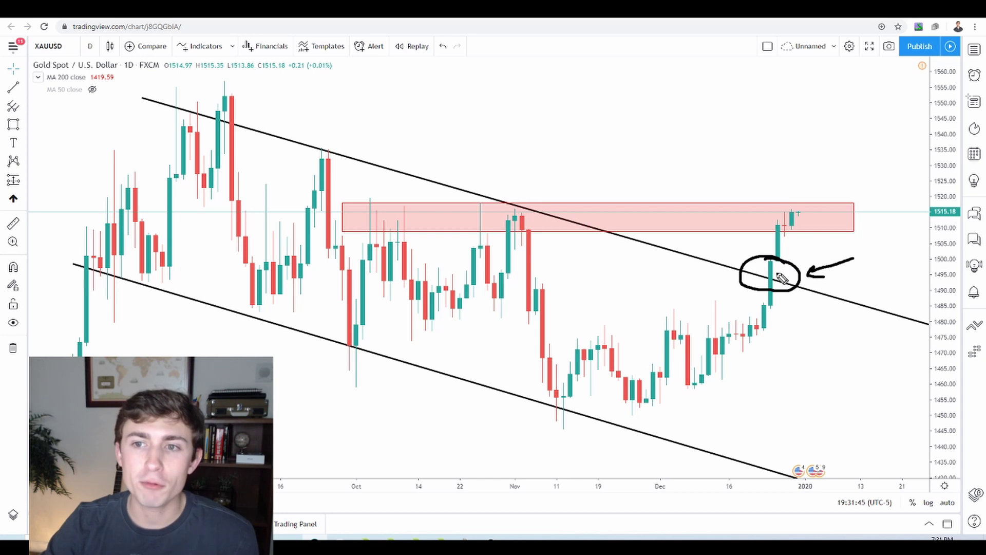
left_click_drag(775, 274, 808, 221)
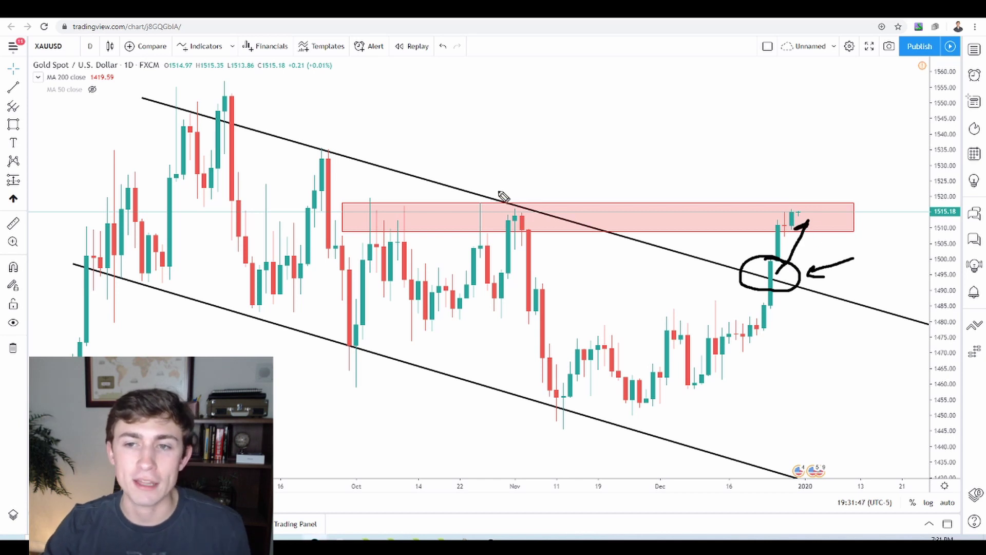
Step: Draw three black arrows pointing at the early November, late October and early October highs inside the red zone
mouse_move(606, 163)
left_mouse_down()
mouse_move(547, 216)
mouse_move(558, 213)
left_mouse_up()
mouse_move(515, 138)
left_mouse_down()
mouse_move(483, 197)
mouse_move(499, 195)
left_mouse_up()
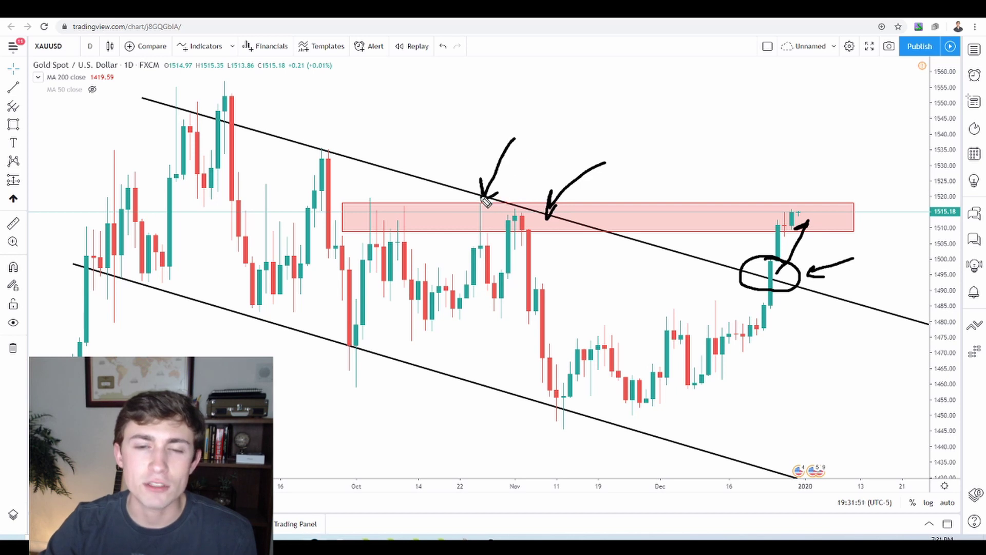
left_click_drag(437, 123, 387, 195)
mouse_move(385, 172)
left_mouse_down()
mouse_move(386, 196)
mouse_move(406, 190)
left_mouse_up()
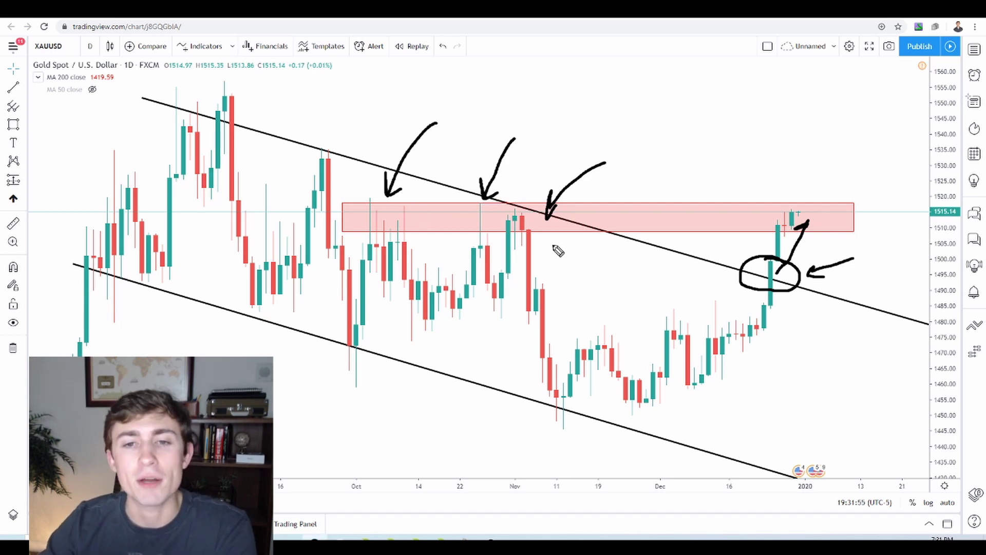
Step: Draw black arrows following the declines from the three highs in the red zone, and clear all sketches
mouse_move(524, 216)
left_mouse_down()
mouse_move(569, 352)
mouse_move(548, 331)
left_mouse_up()
mouse_move(485, 208)
left_mouse_down()
mouse_move(494, 263)
mouse_move(498, 250)
left_mouse_up()
left_click_drag(396, 217, 433, 297)
left_click_drag(412, 283, 427, 280)
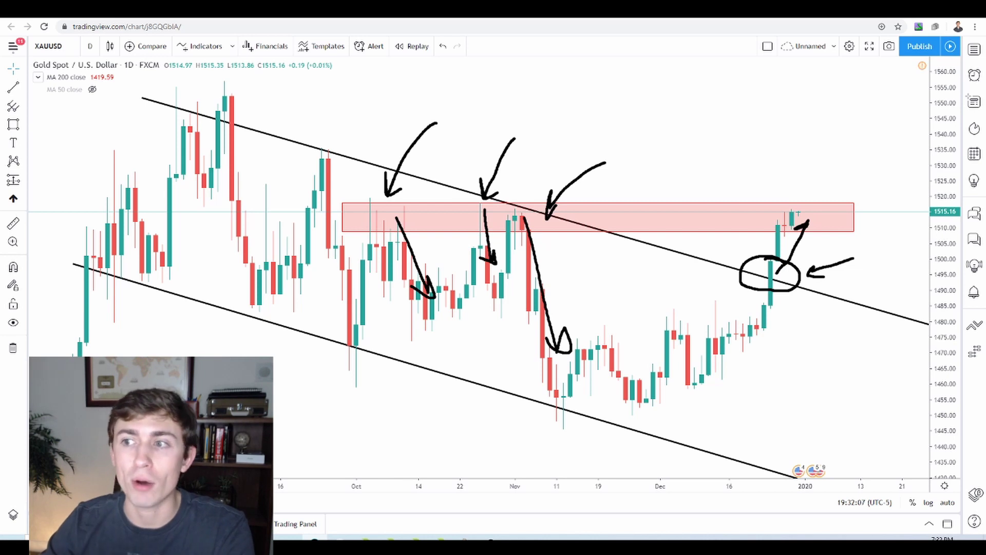
key("e")
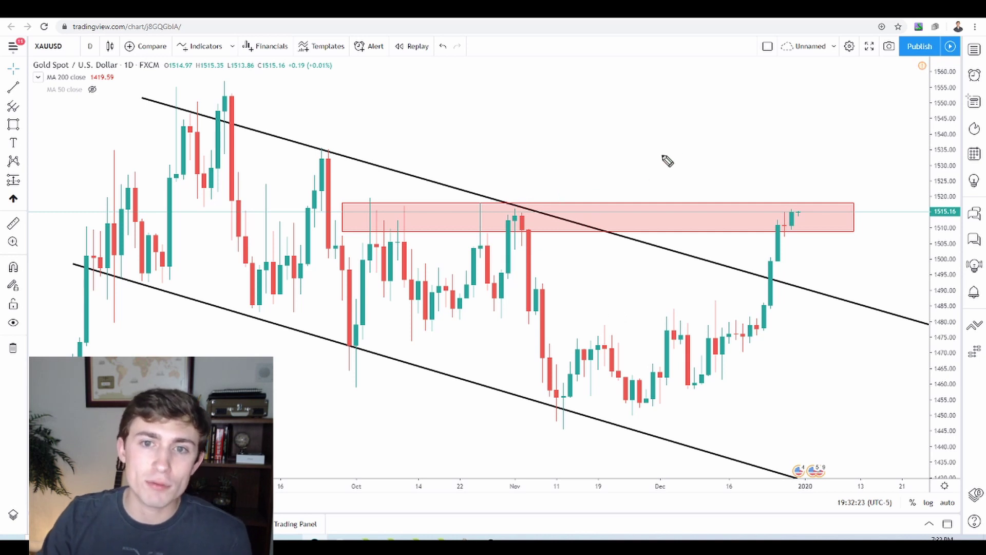
Step: Draw two arrows at the red zone and a pullback curve to the upper channel line, undoing the longer drop arrow
mouse_move(664, 151)
left_mouse_down()
mouse_move(591, 203)
mouse_move(619, 200)
left_mouse_up()
key("ctrl+v")
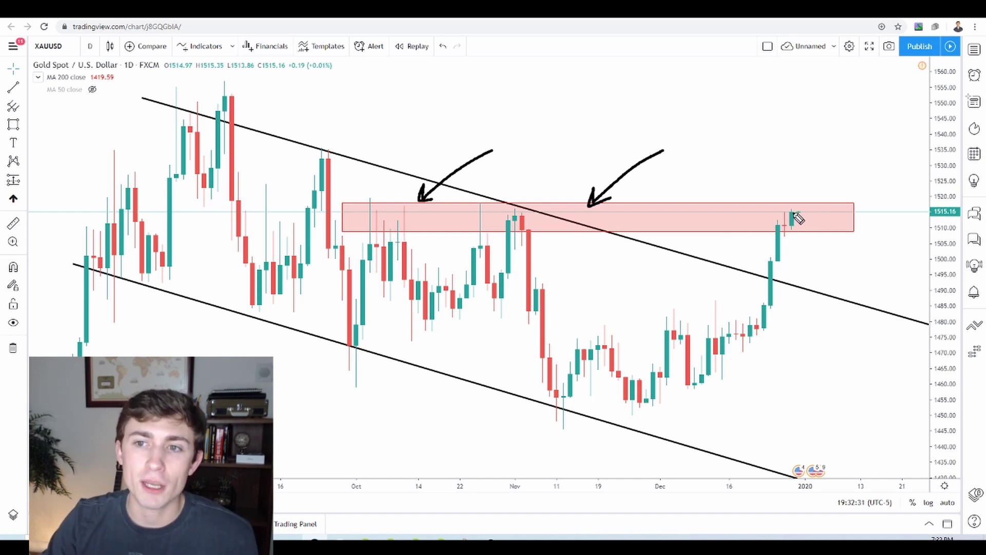
mouse_move(794, 213)
left_mouse_down()
mouse_move(818, 224)
mouse_move(838, 291)
left_mouse_up()
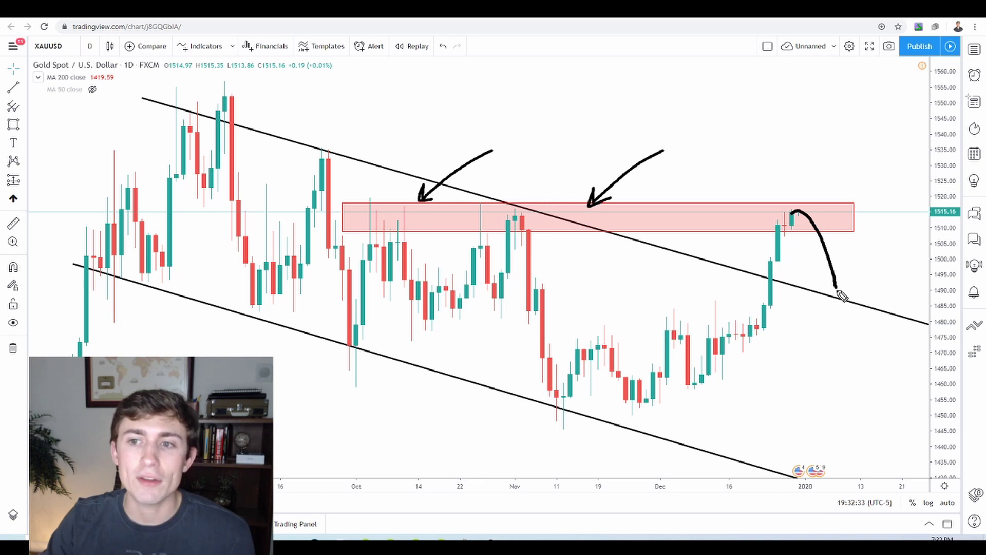
mouse_move(789, 212)
left_mouse_down()
mouse_move(906, 478)
mouse_move(896, 477)
left_mouse_up()
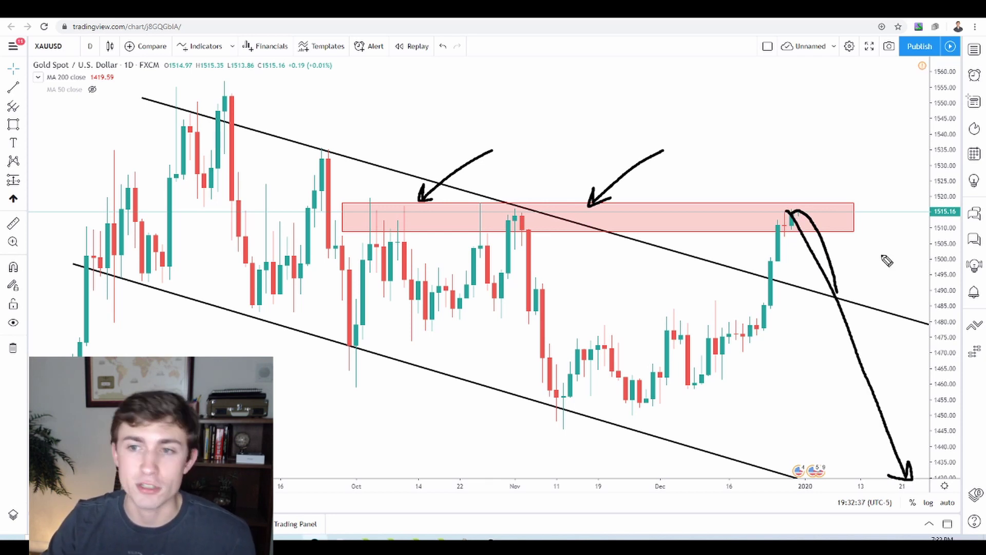
key("ctrl+z")
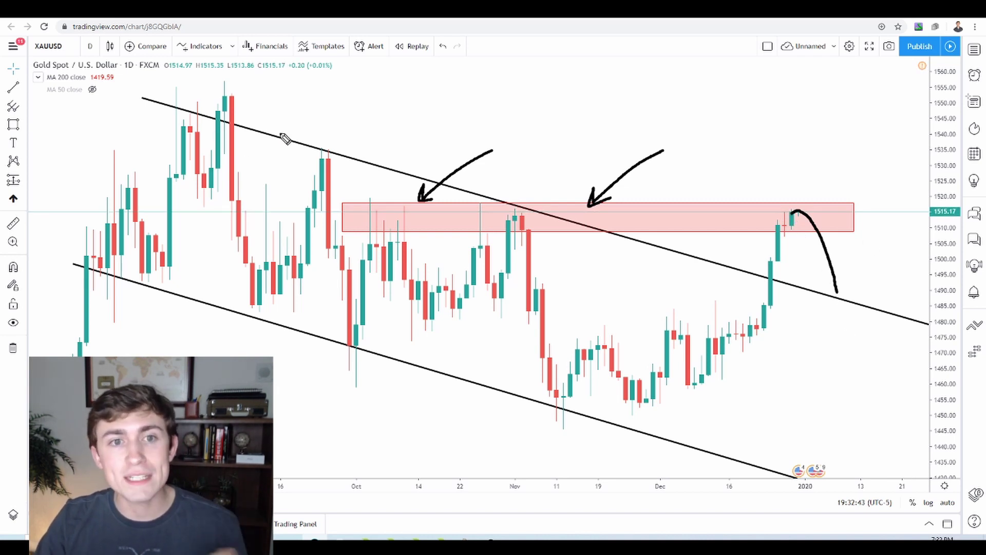
Step: Circle the three highs on the upper channel line, sketch a bounce from the circled retest area, and clear all sketches
mouse_move(226, 94)
left_mouse_down()
mouse_move(269, 109)
mouse_move(234, 93)
left_mouse_up()
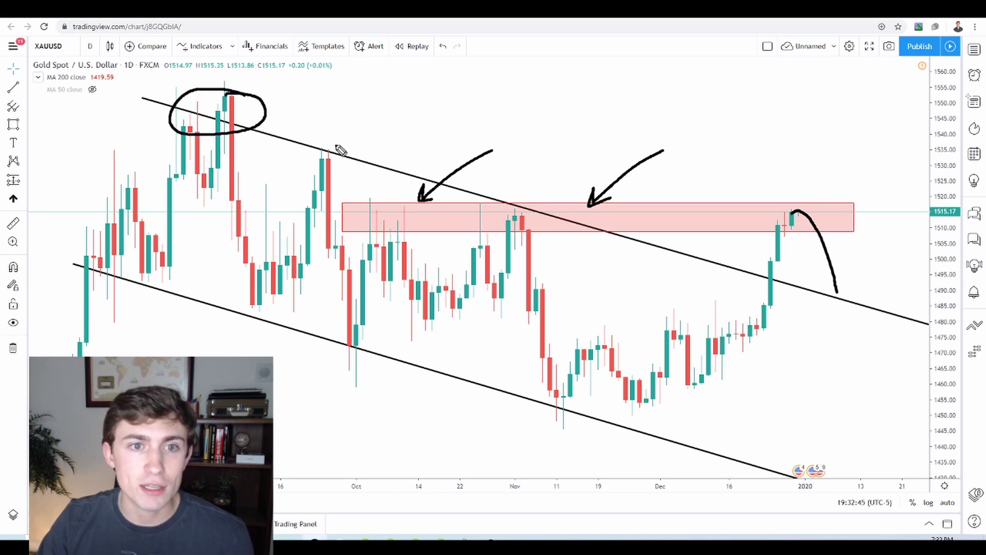
left_click_drag(314, 137, 329, 139)
mouse_move(532, 191)
left_mouse_down()
mouse_move(534, 218)
mouse_move(519, 202)
left_mouse_up()
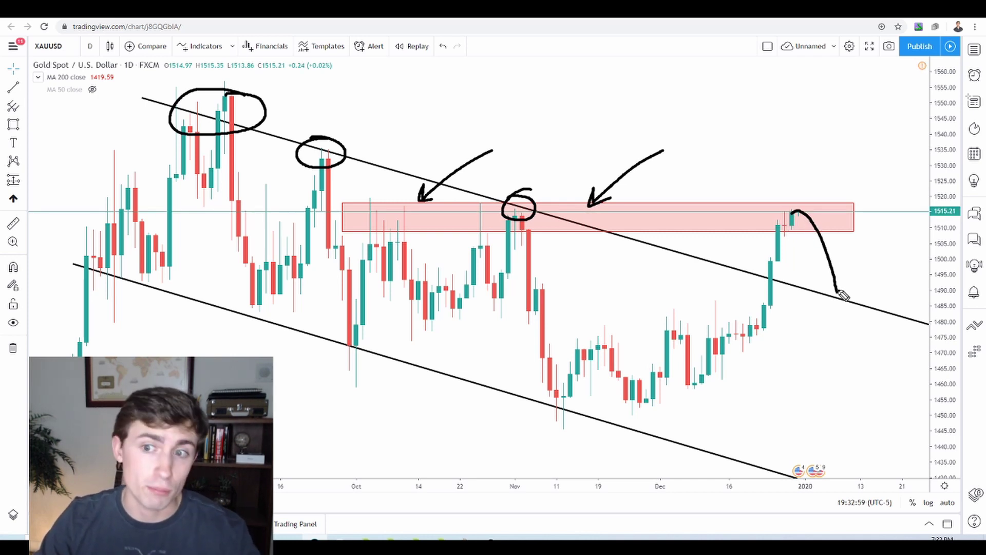
mouse_move(850, 283)
left_mouse_down()
mouse_move(873, 321)
mouse_move(846, 283)
mouse_move(888, 149)
mouse_move(889, 163)
left_mouse_up()
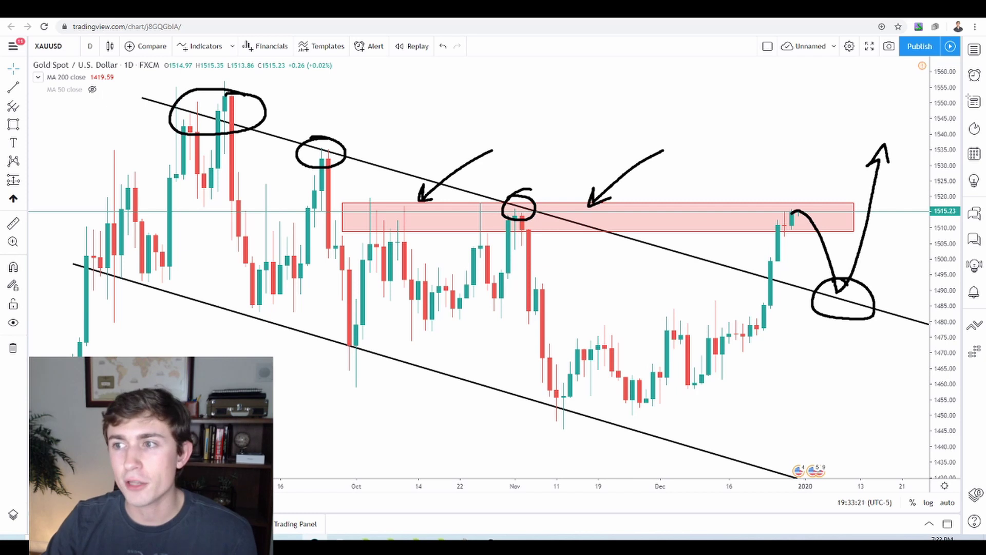
key("Escape")
mouse_move(796, 229)
left_mouse_down()
mouse_move(846, 165)
mouse_move(849, 177)
left_mouse_up()
key("Escape")
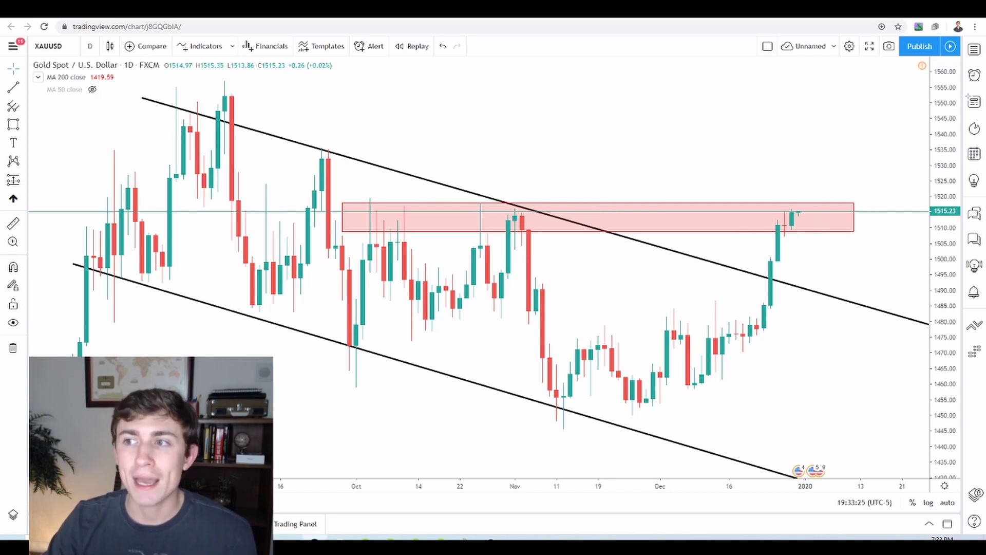
Step: Copy the red zone up to the late-September high and stretch the copy to end at the same date as the original
left_click_drag(661, 134, 653, 143)
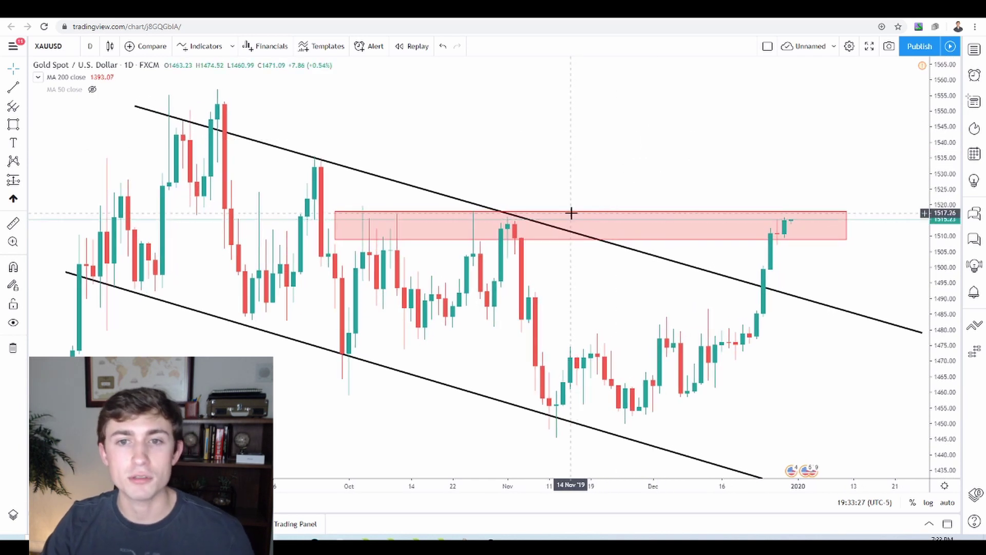
left_click(574, 217)
left_click(564, 223)
left_click_drag(564, 224, 530, 167)
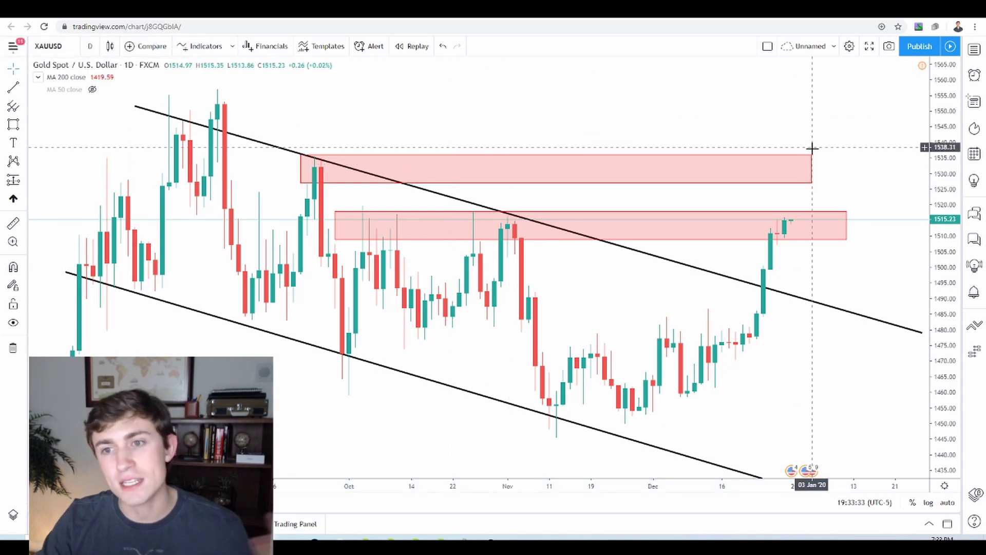
left_click_drag(812, 155, 845, 149)
left_click(827, 244)
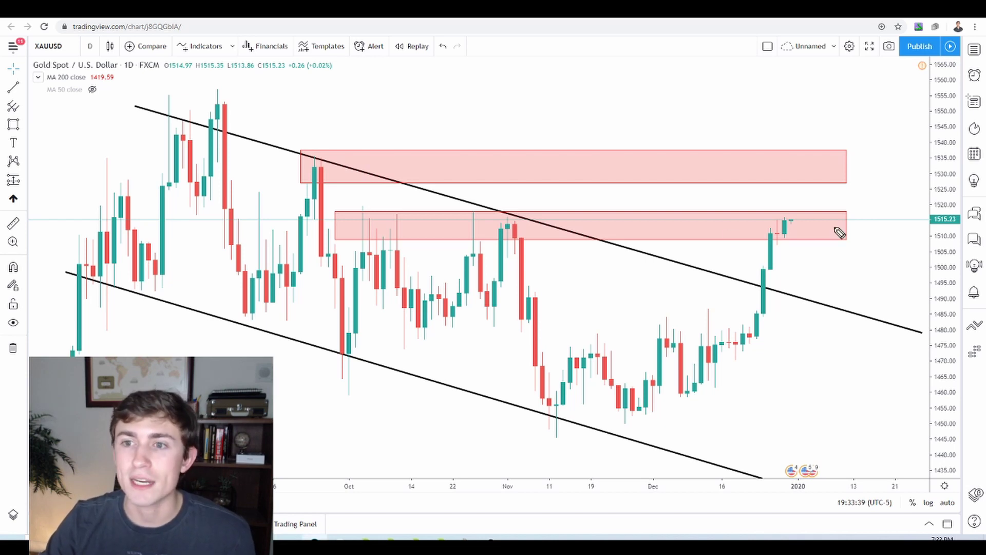
Step: Sketch a rising arrow from the latest candle to the upper red zone, and undo it
left_click_drag(792, 225, 811, 189)
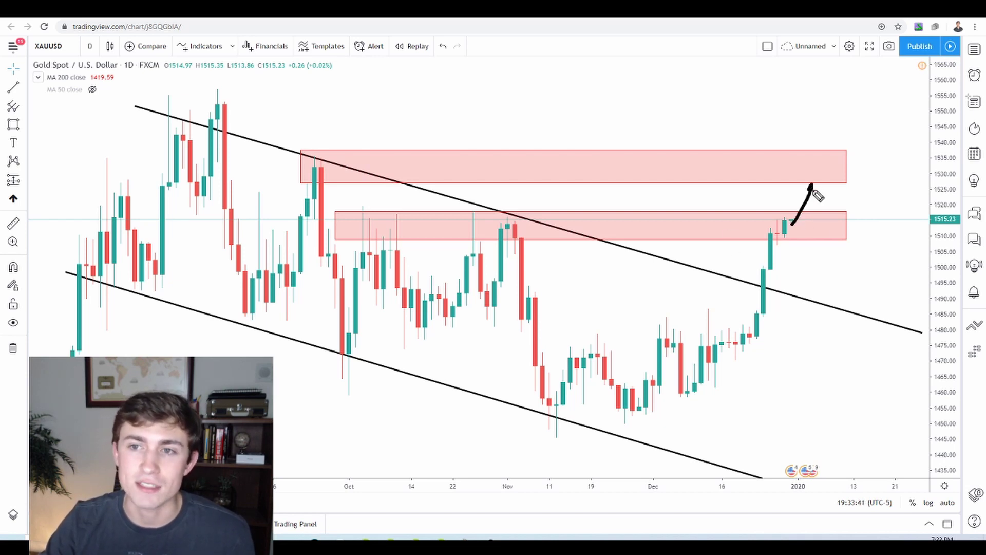
key("ctrl+z")
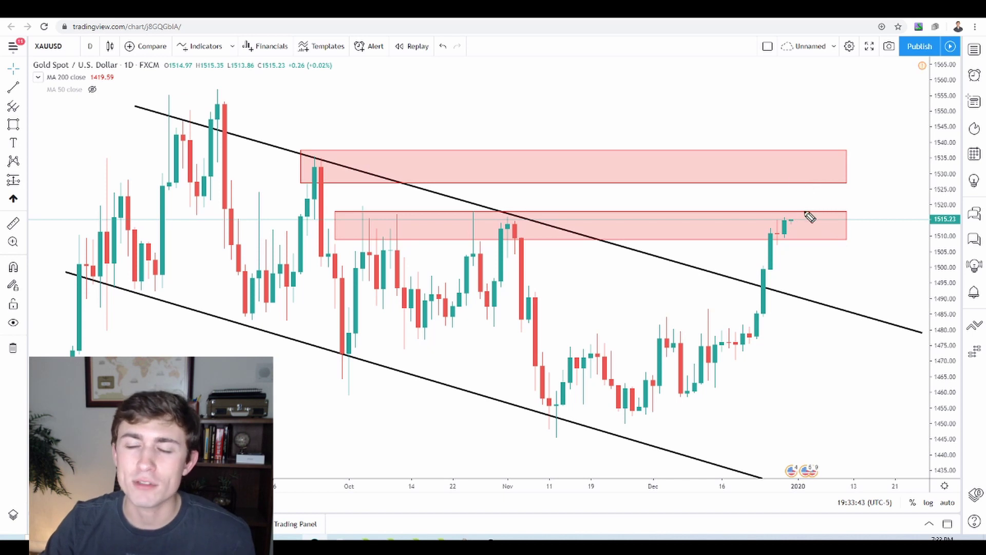
Step: Sketch a candle at the latest price and an arrow dropping to the circled upper channel line, redrawing the arrow once, and clear the sketches
mouse_move(804, 224)
left_mouse_down()
mouse_move(804, 188)
mouse_move(802, 236)
left_mouse_up()
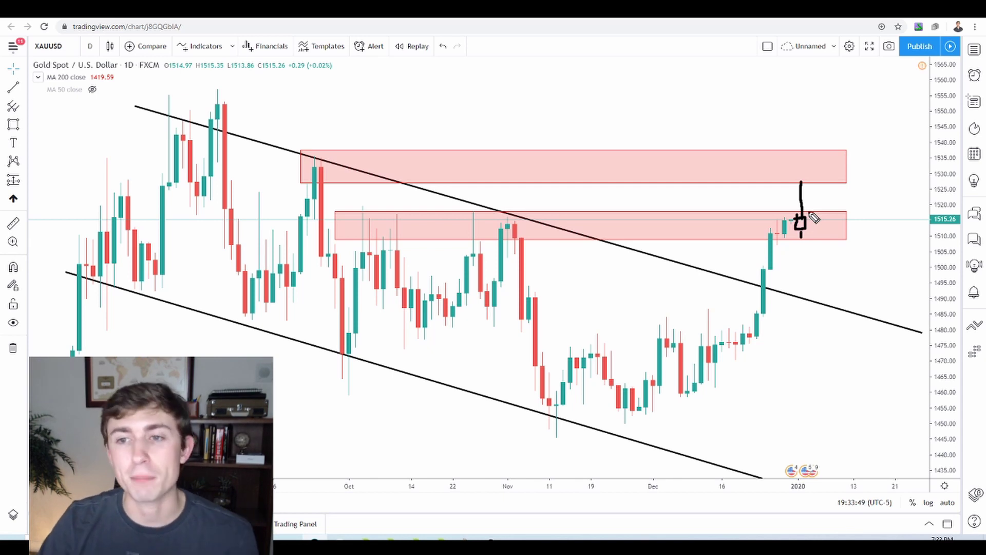
mouse_move(804, 225)
left_mouse_down()
mouse_move(814, 223)
mouse_move(850, 306)
mouse_move(833, 298)
left_mouse_up()
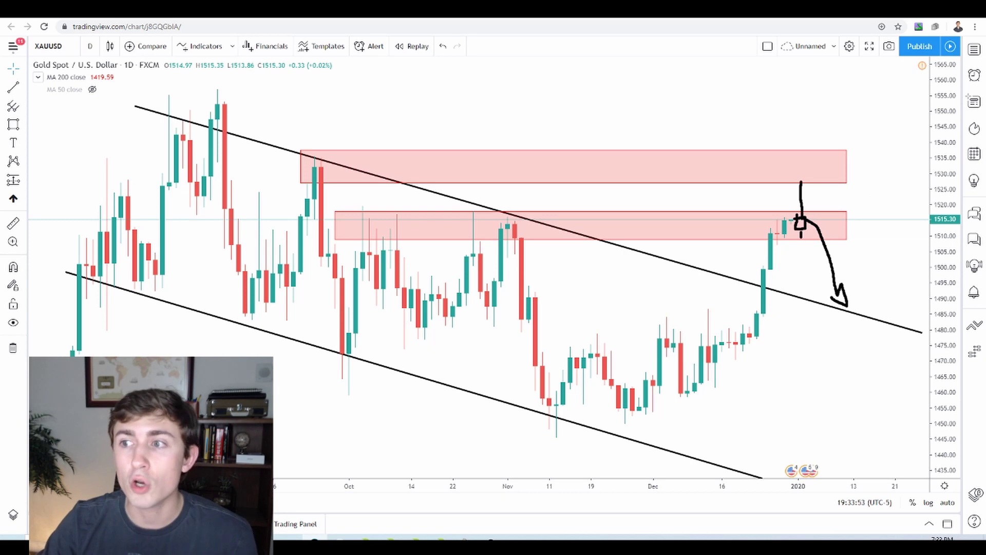
key("ctrl+z")
mouse_move(806, 223)
left_mouse_down()
mouse_move(836, 300)
mouse_move(838, 274)
left_mouse_up()
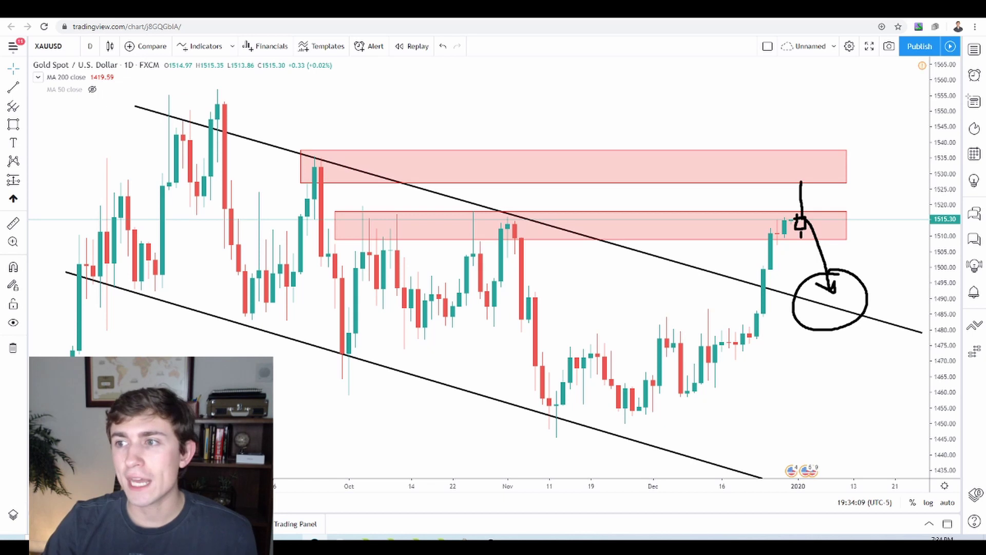
key("Escape")
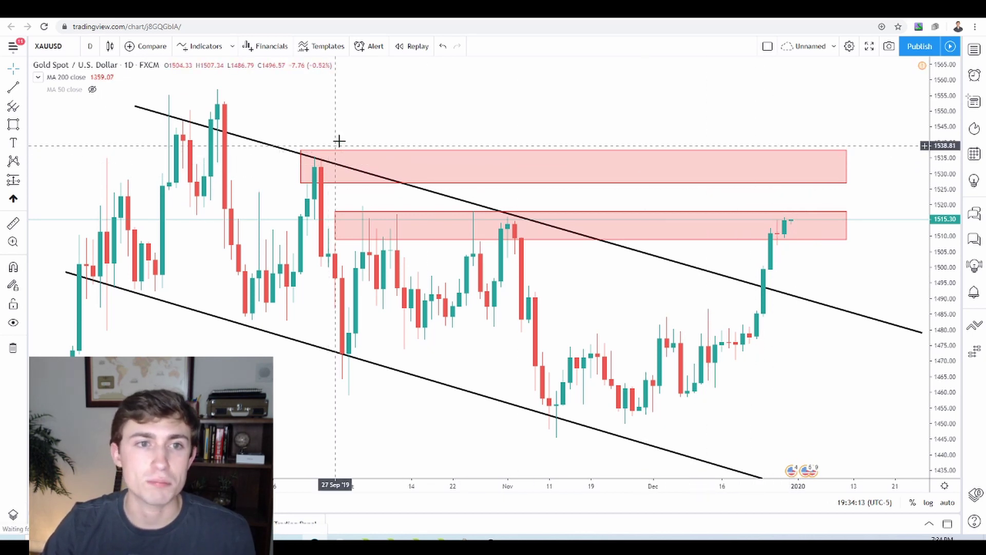
Step: Copy the upper red zone to the late-August and early-September highs, with its lower edge at 1547.32, and stretch it past the other zones' end date
key("Right")
left_click_drag(942, 119, 943, 131)
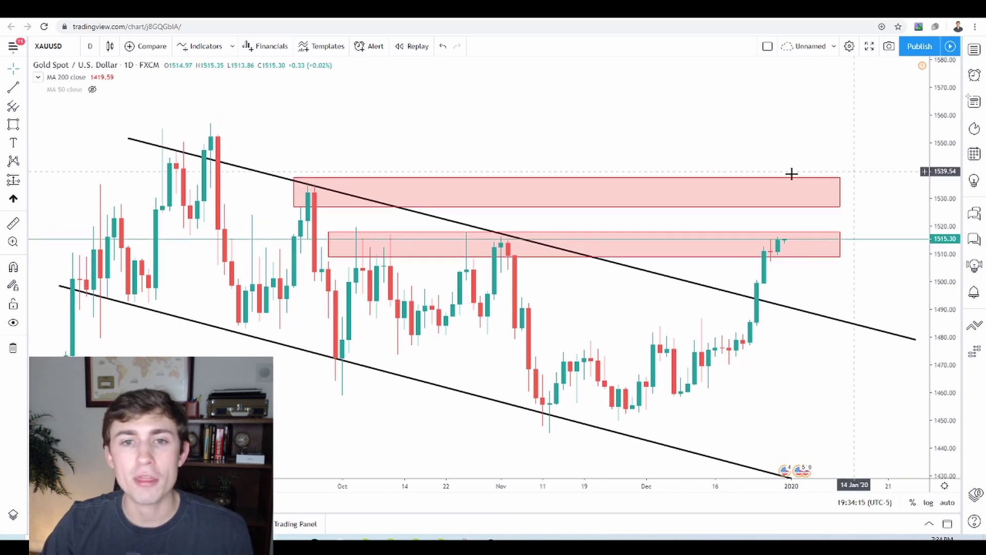
left_click(536, 180)
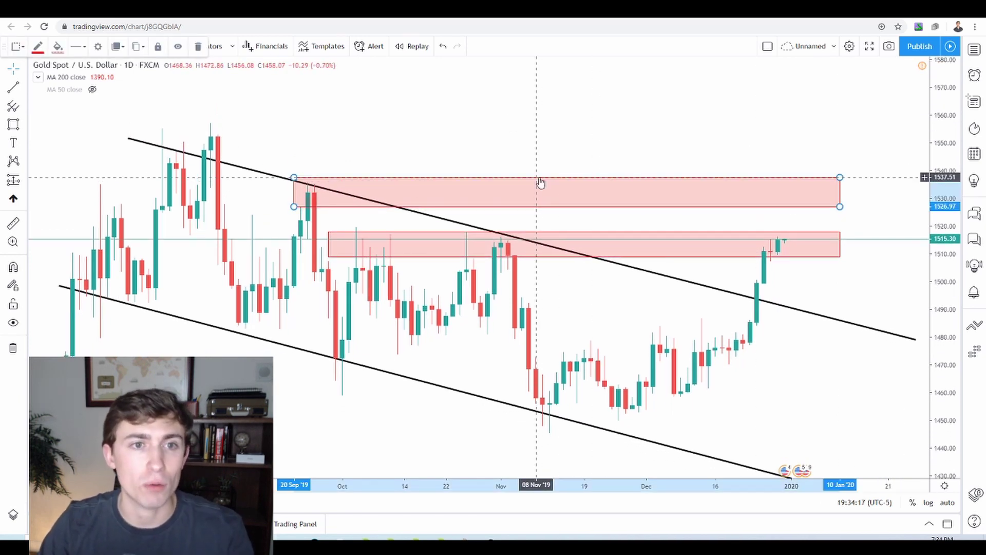
left_click_drag(541, 183, 360, 121)
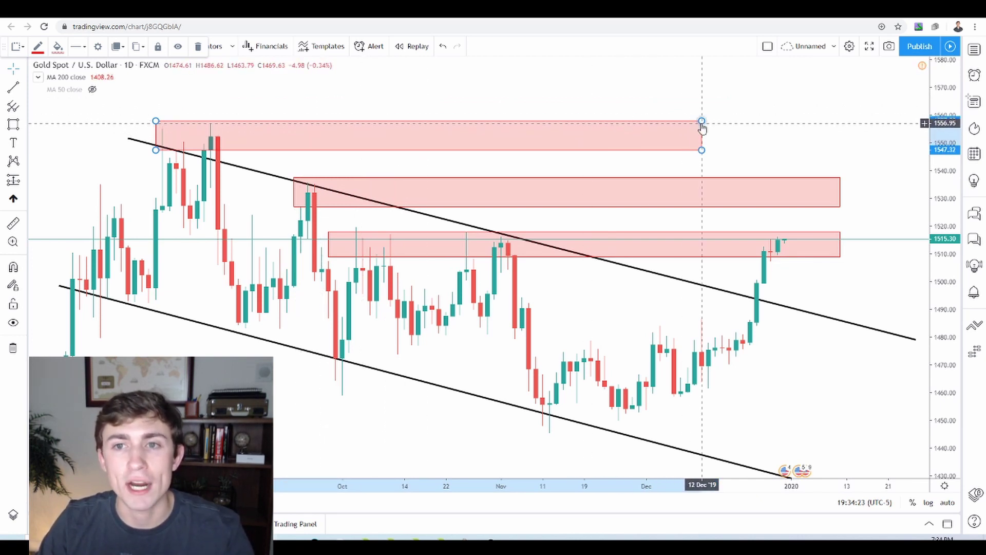
left_click_drag(701, 121, 902, 122)
left_click(553, 106)
scroll(550, 105, "down", 2)
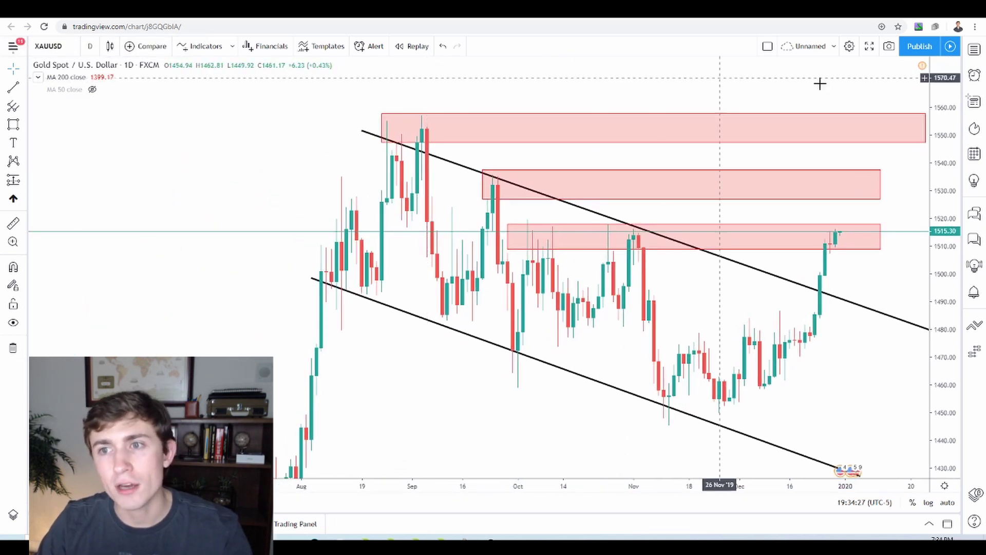
scroll(616, 152, "left", 1)
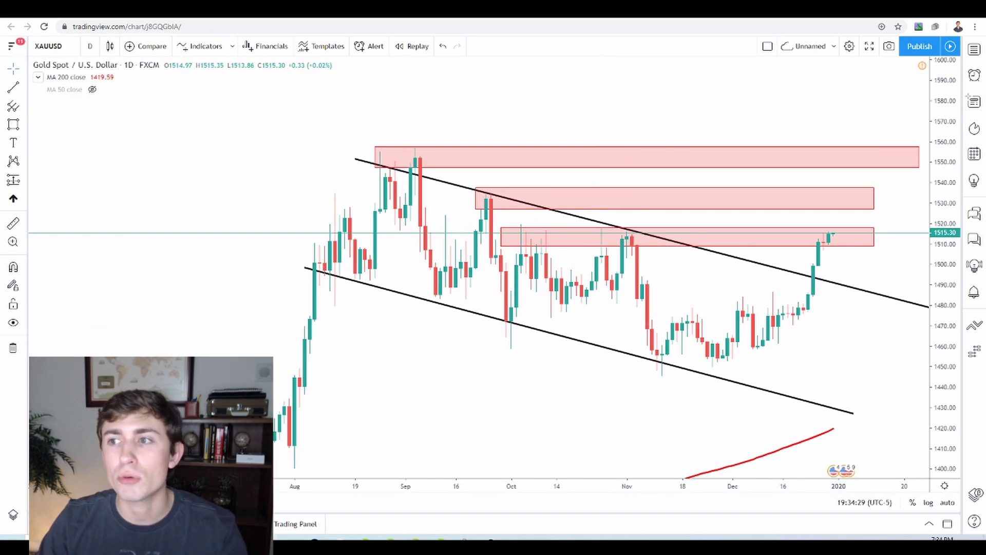
Step: Sketch a zigzag inside the channel and undo it, sketch a stepped rising arrow from the latest candle to the top red zone, and clear it
mouse_move(310, 265)
left_mouse_down()
mouse_move(381, 156)
mouse_move(406, 182)
mouse_move(424, 154)
mouse_move(460, 247)
mouse_move(524, 331)
mouse_move(617, 236)
mouse_move(673, 343)
mouse_move(761, 266)
mouse_move(816, 399)
mouse_move(820, 381)
left_mouse_up()
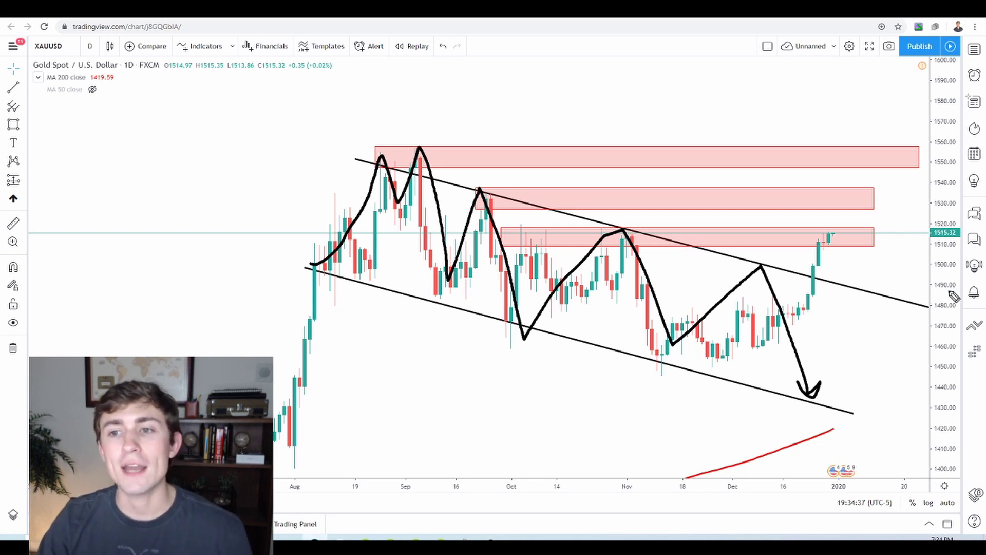
key("ctrl+z")
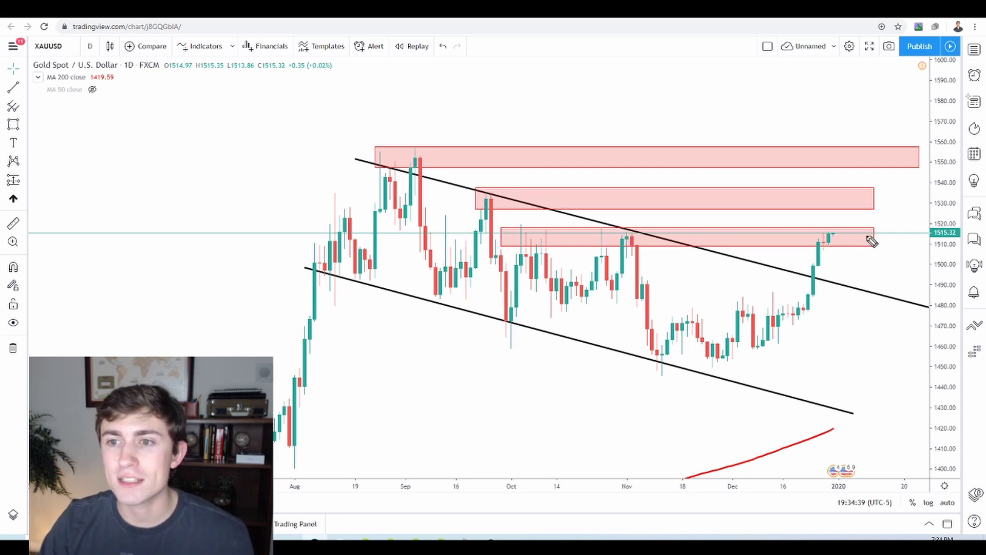
mouse_move(831, 238)
left_mouse_down()
mouse_move(908, 161)
mouse_move(912, 172)
left_mouse_up()
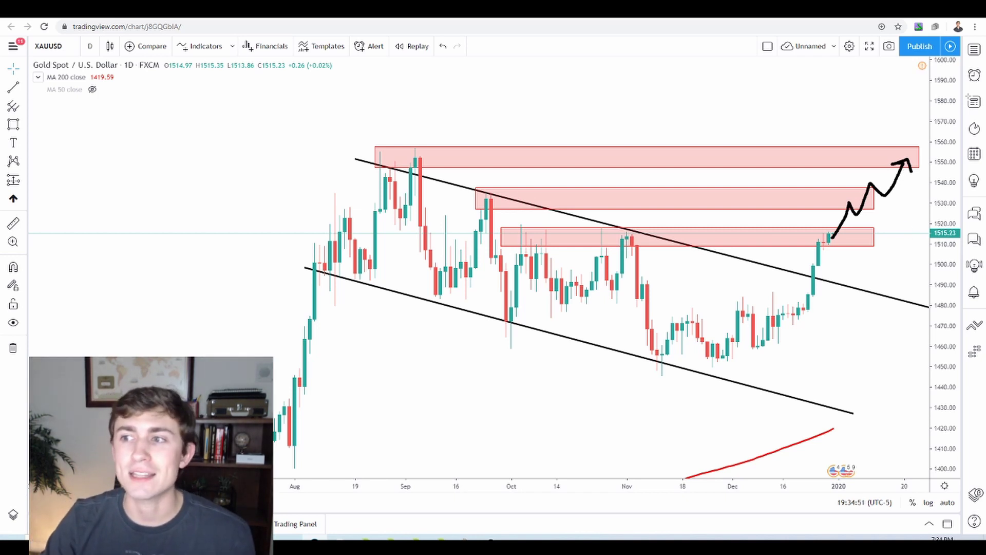
key("Delete")
Step: Label the red moving average with a handwritten "200 SMA" and an arrow, box the note, and clear the sketches
scroll(748, 141, "down", 4)
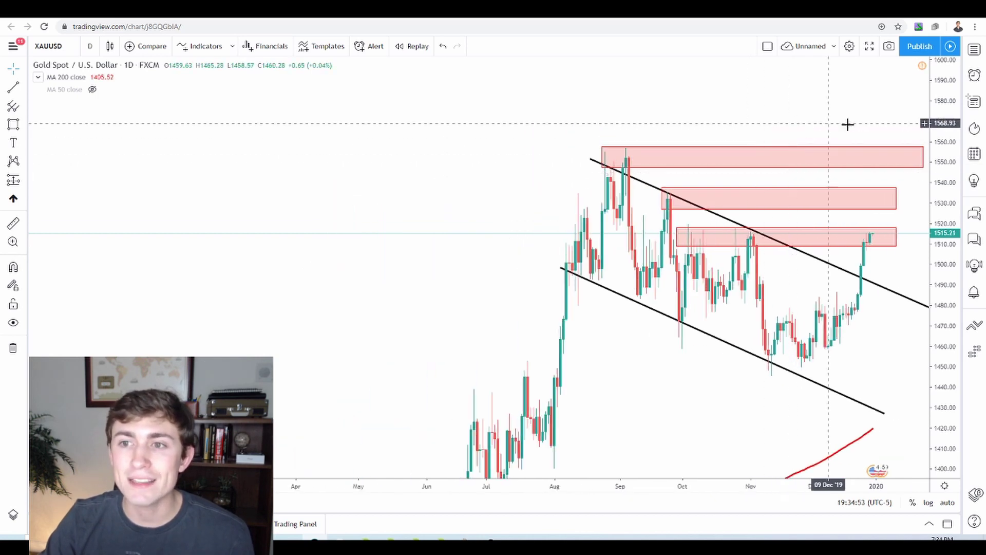
left_click_drag(941, 131, 618, 304)
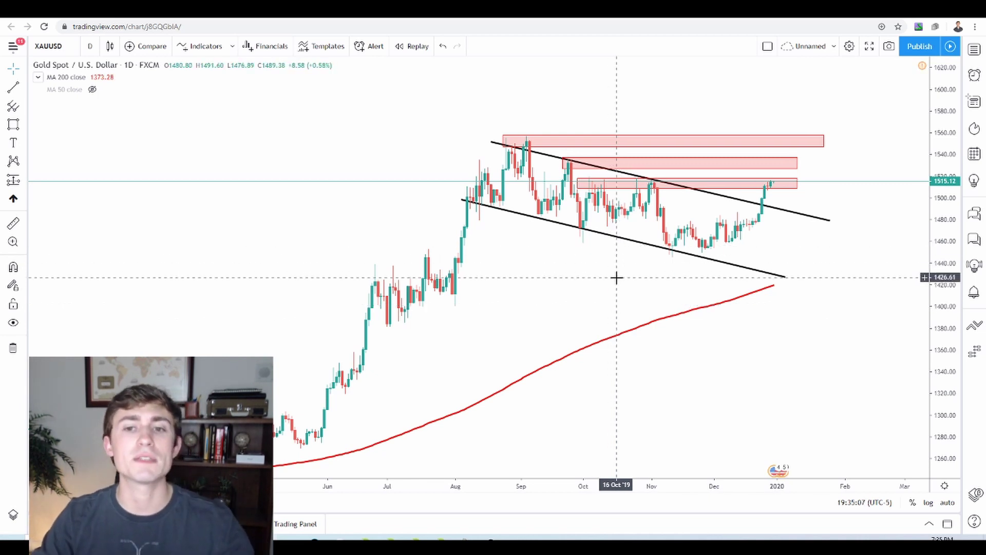
scroll(616, 277, "down", 3)
left_click_drag(944, 288, 944, 317)
scroll(700, 359, "up", 3)
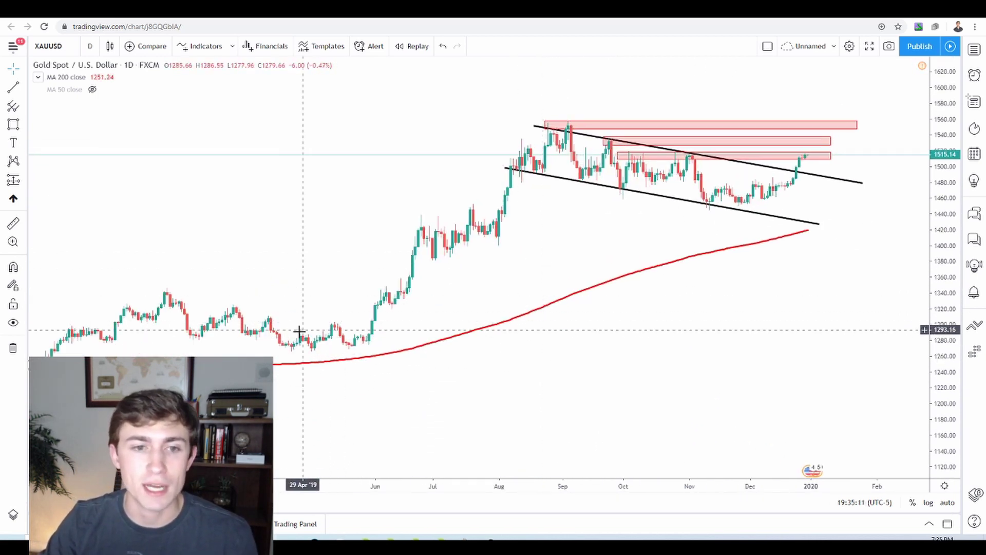
scroll(275, 297, "down", 2)
left_click_drag(292, 341, 311, 349)
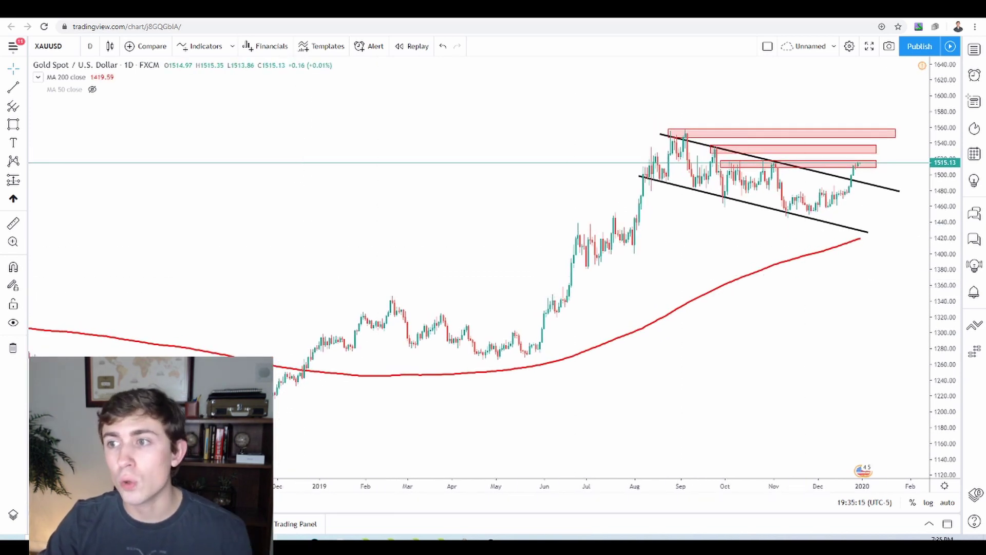
mouse_move(634, 375)
left_mouse_down()
mouse_move(576, 363)
mouse_move(668, 386)
left_mouse_up()
mouse_move(682, 357)
left_mouse_down()
mouse_move(672, 389)
mouse_move(683, 360)
left_mouse_up()
mouse_move(704, 352)
left_mouse_down()
mouse_move(698, 375)
mouse_move(706, 352)
left_mouse_up()
mouse_move(630, 405)
left_mouse_down()
mouse_move(731, 346)
mouse_move(636, 419)
left_mouse_up()
mouse_move(763, 350)
left_mouse_down()
mouse_move(754, 381)
mouse_move(797, 349)
mouse_move(803, 373)
left_mouse_up()
left_click_drag(805, 374, 829, 353)
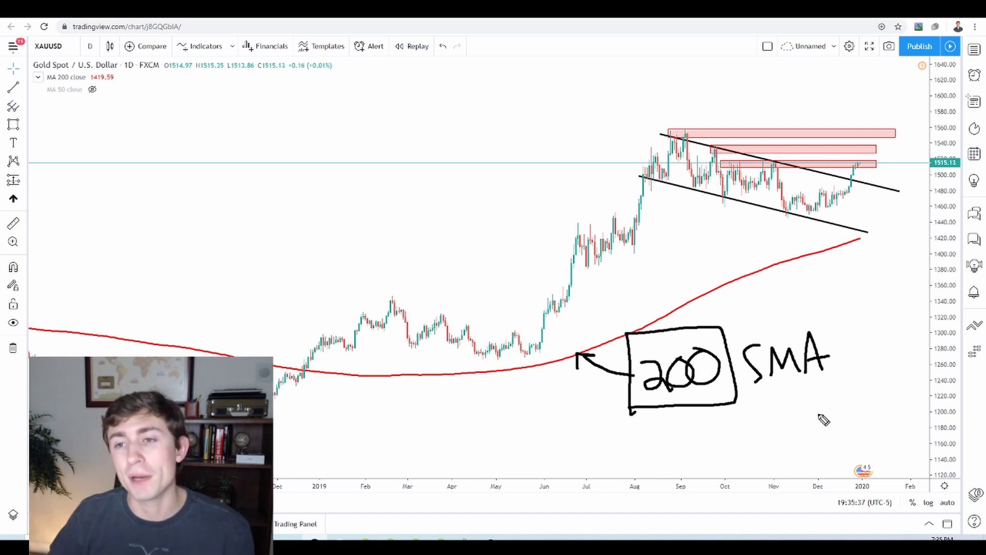
mouse_move(576, 415)
left_mouse_down()
mouse_move(641, 413)
mouse_move(860, 316)
mouse_move(527, 383)
mouse_move(578, 417)
left_mouse_up()
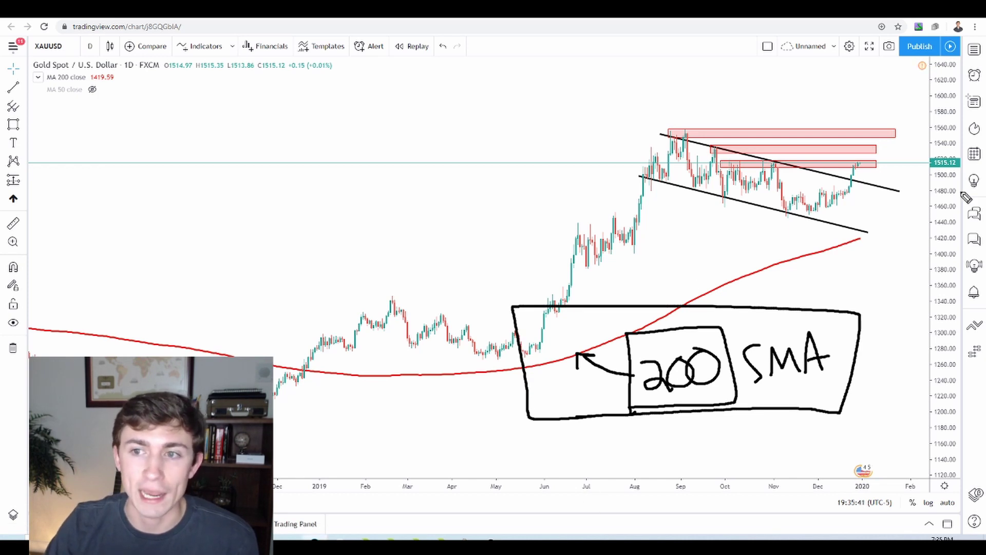
key("Escape")
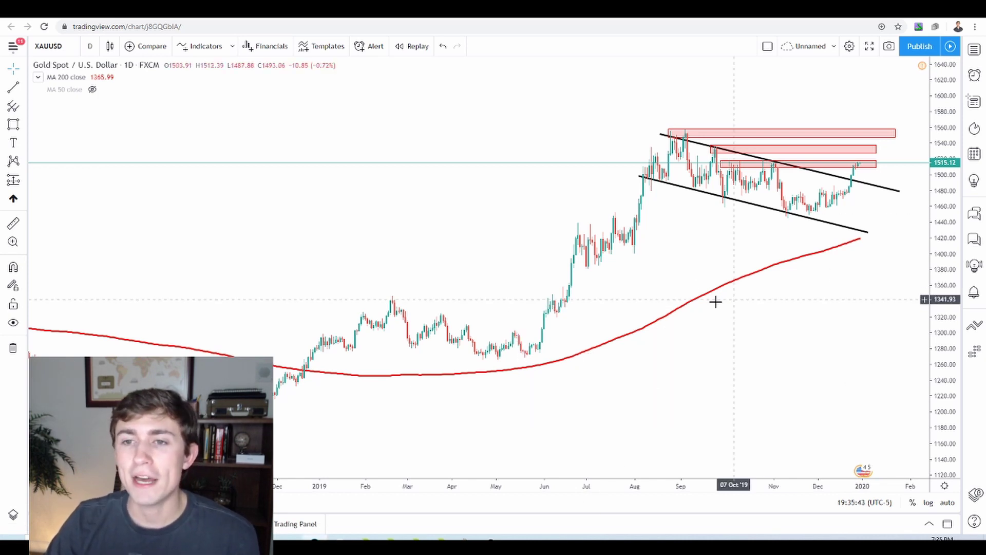
Step: Switch the chart interval to 4 hours and bring the whole channel with its three red zones into view
scroll(616, 293, "up", 3)
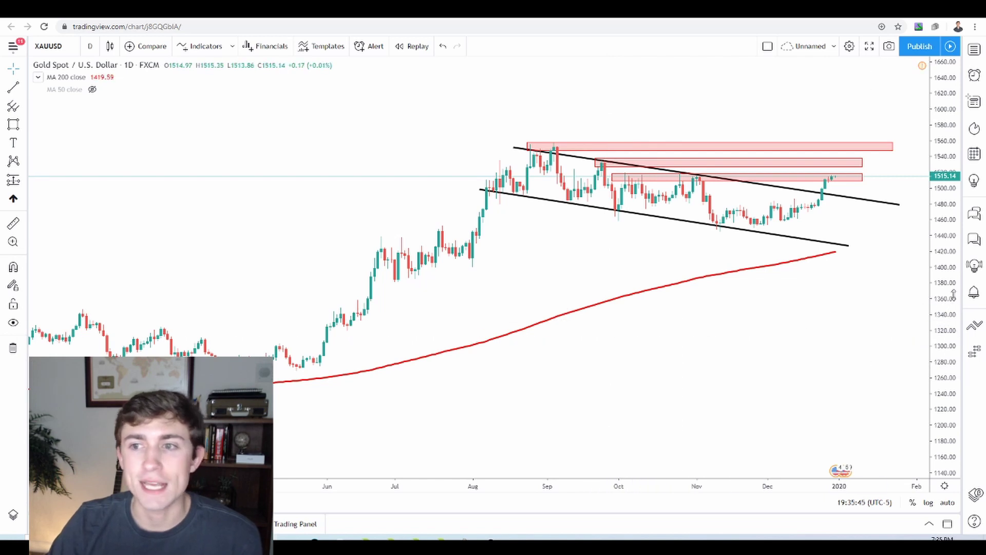
key("alt+r")
left_click(93, 48)
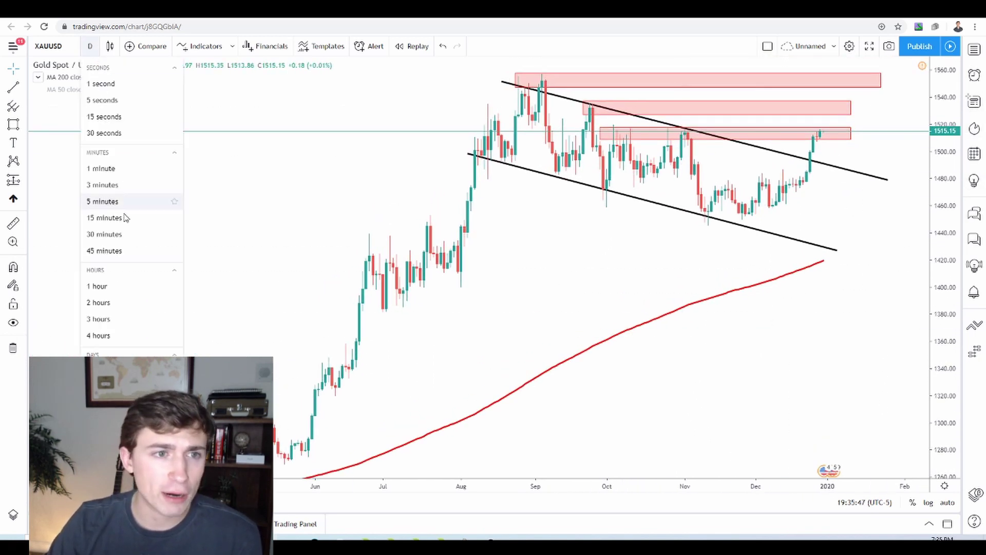
left_click(113, 333)
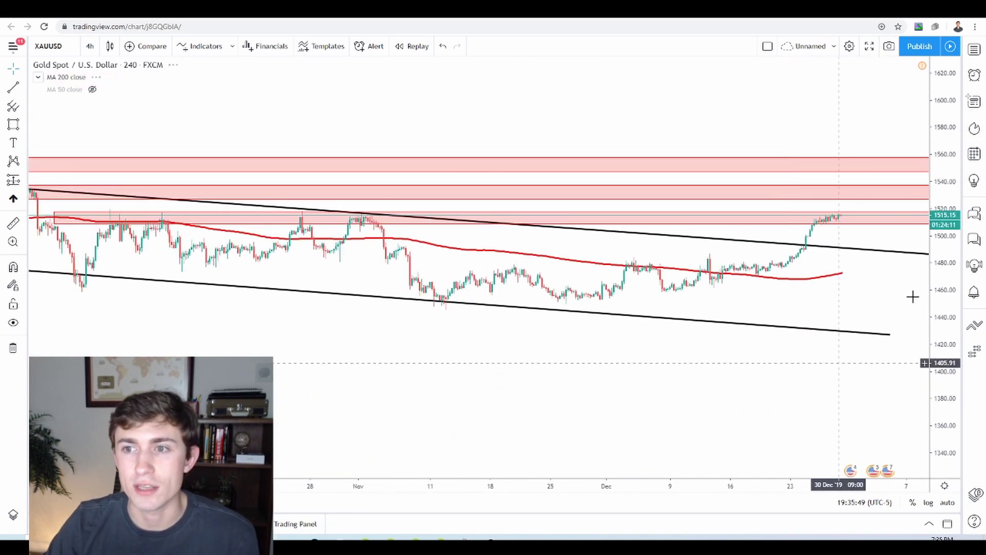
scroll(617, 232, "down", 3)
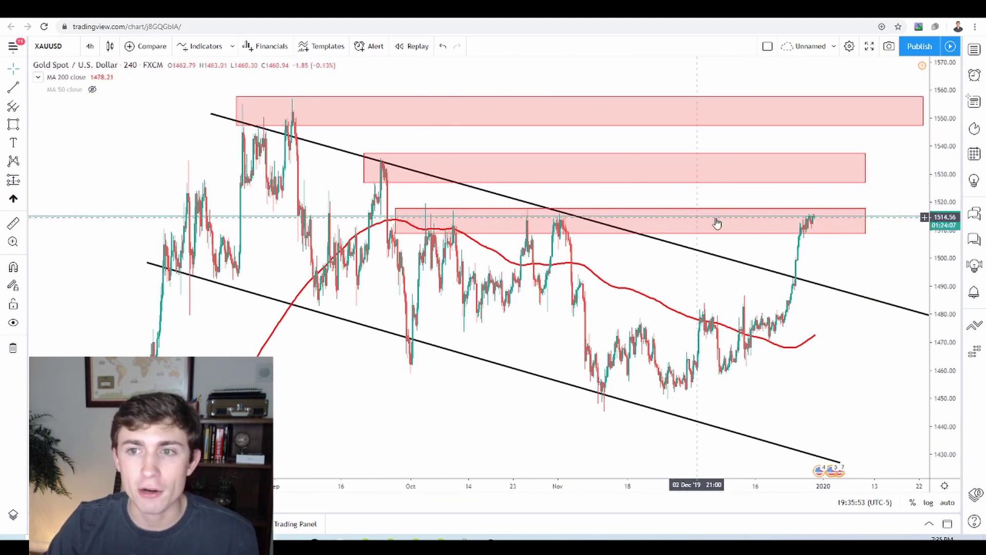
Step: Draw a rectangle from 8 Oct 2019 to 11 Feb 2020 between about 1479 and 1486, over the December highs
left_click_drag(872, 270, 854, 285)
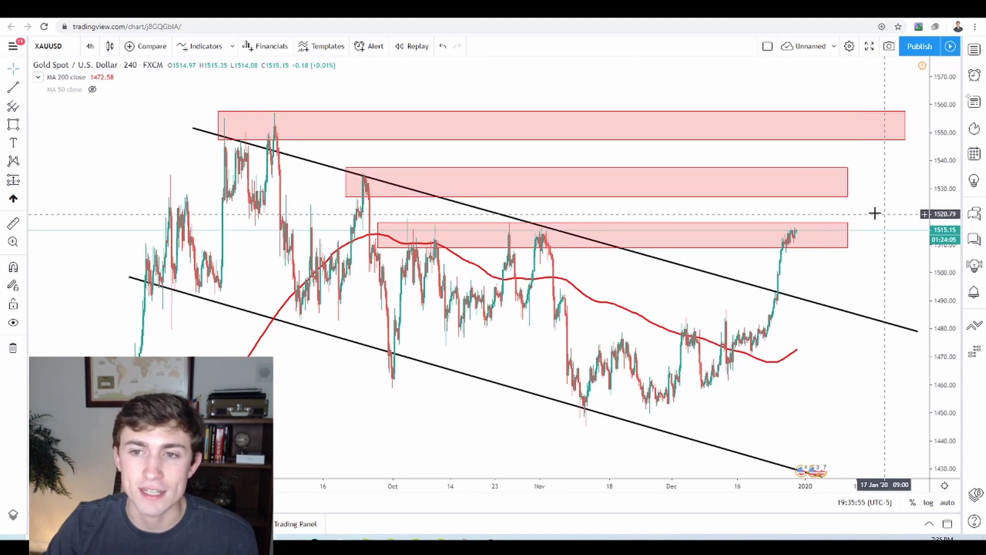
left_click_drag(951, 188, 839, 337)
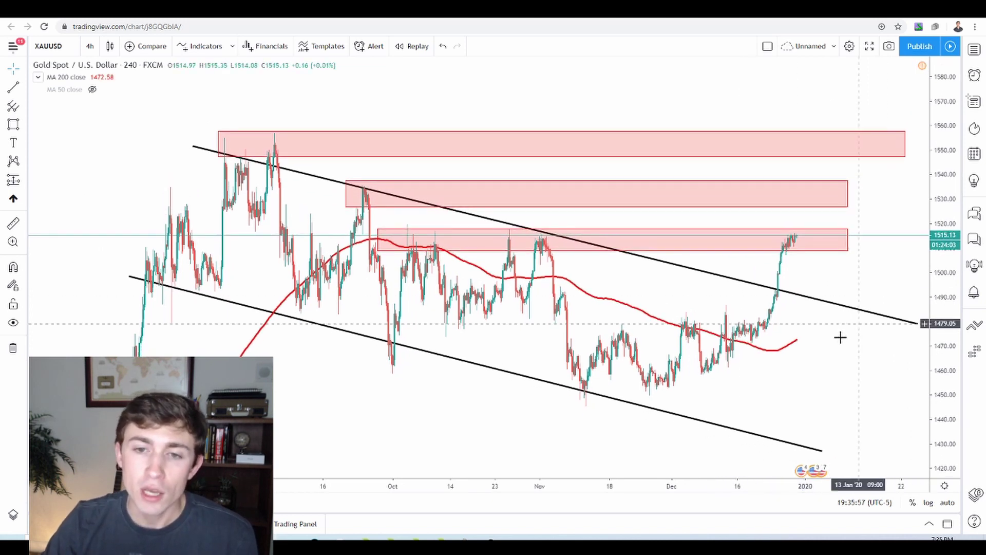
left_click_drag(676, 431, 576, 355)
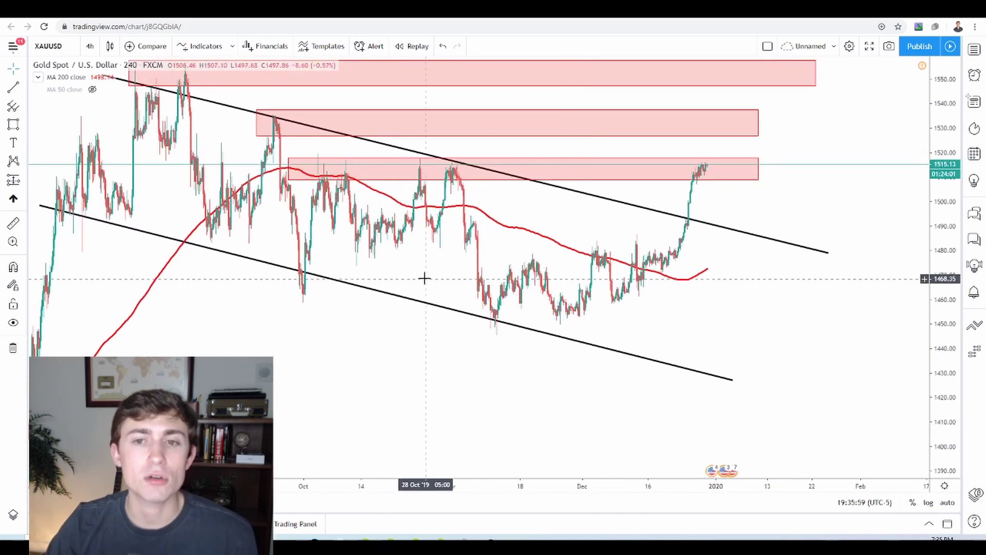
left_click_drag(695, 295, 666, 305)
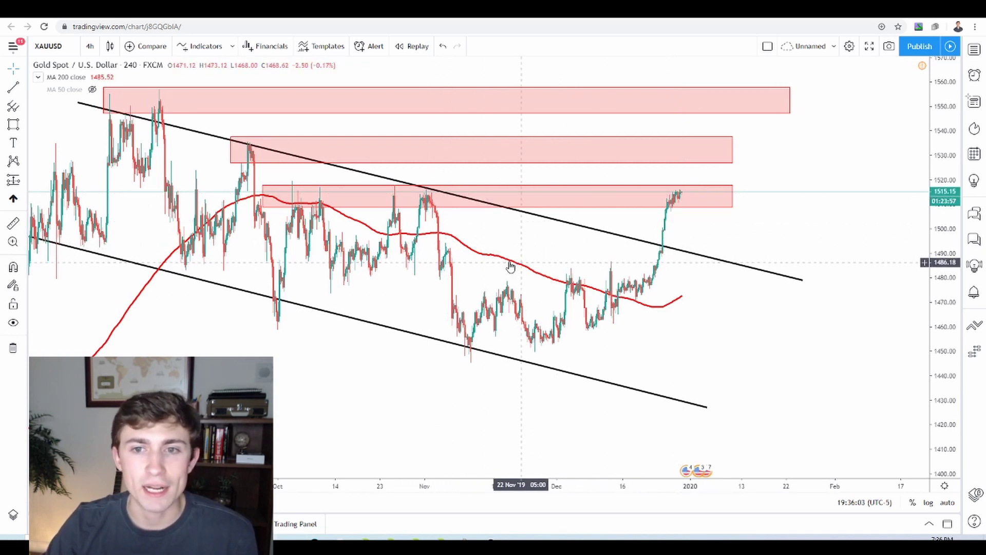
left_click(14, 125)
mouse_move(313, 263)
left_mouse_down()
mouse_move(594, 280)
mouse_move(879, 279)
left_mouse_up()
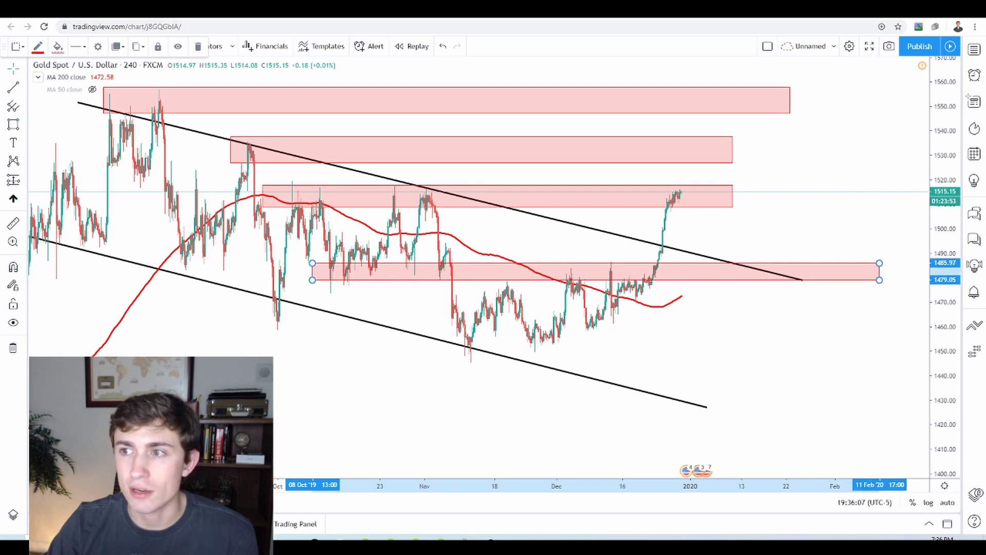
Step: Give the new rectangle below the breakout a light green fill and a green border
left_click(58, 46)
left_click(92, 76)
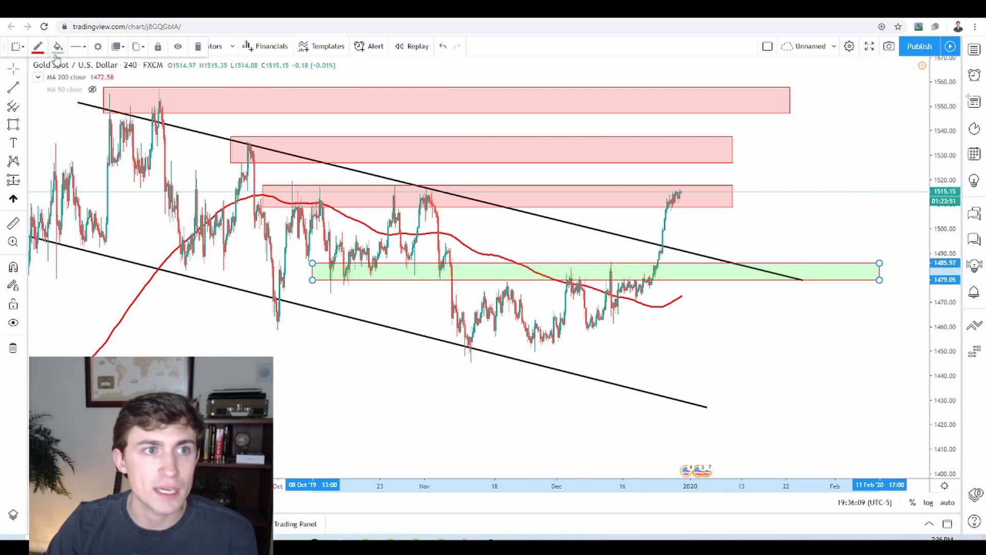
left_click(37, 46)
left_click(72, 76)
left_click(745, 340)
Step: Sketch a zigzag pullback into a circled area of the green zone, box the zone's earlier part, and add a rising arrow from the circle
mouse_move(745, 340)
left_mouse_down()
mouse_move(711, 315)
mouse_move(830, 293)
left_mouse_up()
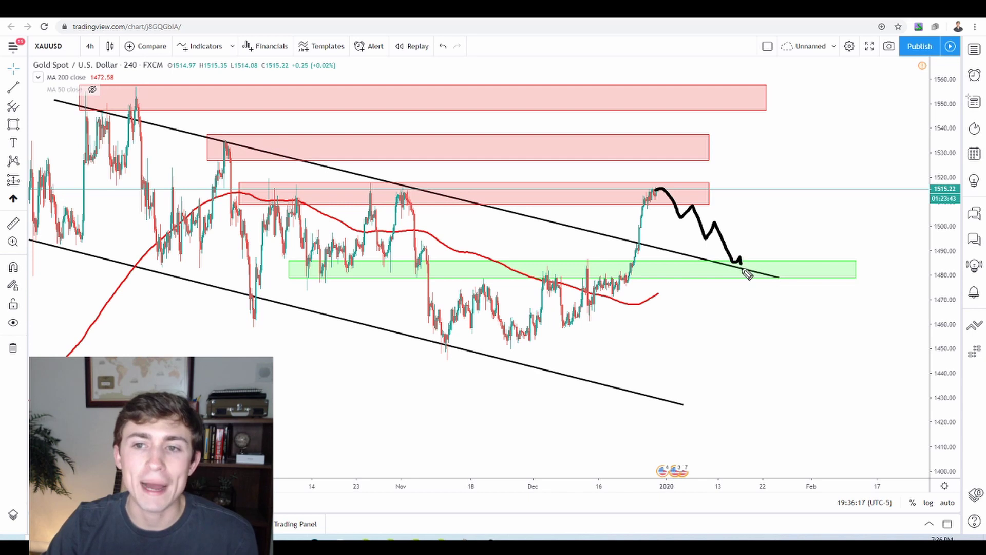
left_click_drag(748, 274, 700, 271)
mouse_move(583, 262)
left_mouse_down()
mouse_move(339, 263)
mouse_move(672, 281)
mouse_move(624, 254)
left_mouse_up()
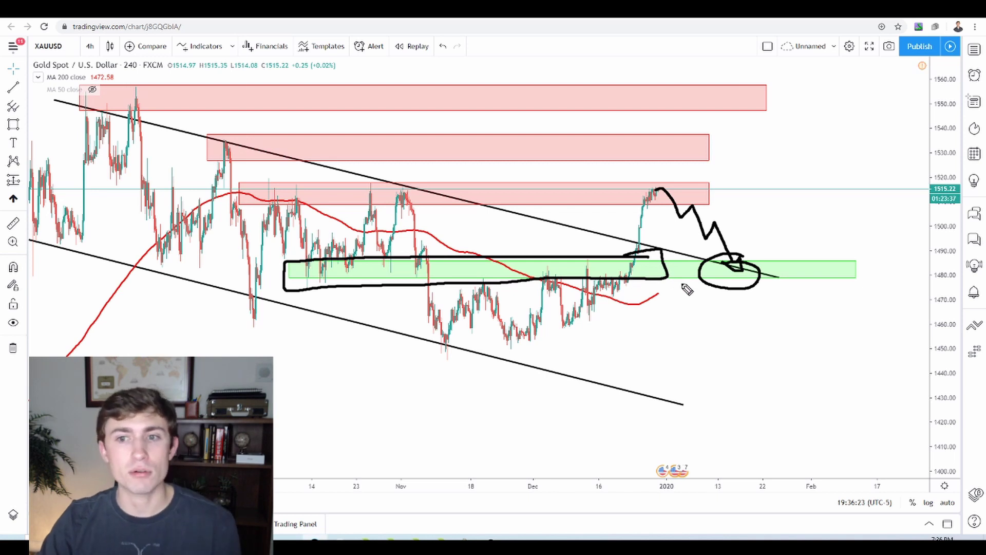
mouse_move(740, 271)
left_mouse_down()
mouse_move(816, 156)
mouse_move(843, 149)
left_mouse_up()
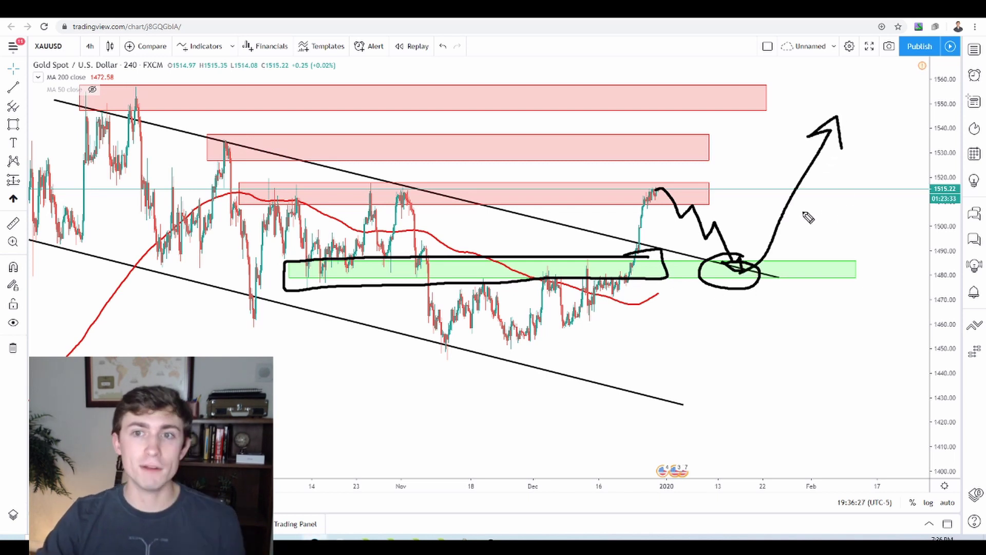
Step: Draw an arrow along the top red zone toward the August–September peaks, label it "Prev. High", and clear all sketches
mouse_move(518, 96)
left_mouse_down()
mouse_move(262, 111)
mouse_move(285, 118)
left_mouse_up()
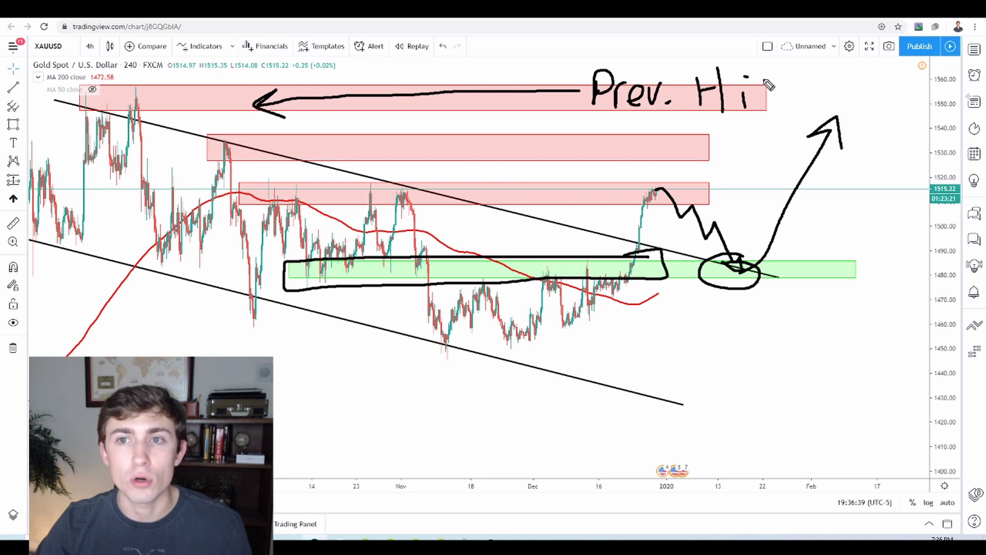
left_click_drag(766, 86, 765, 107)
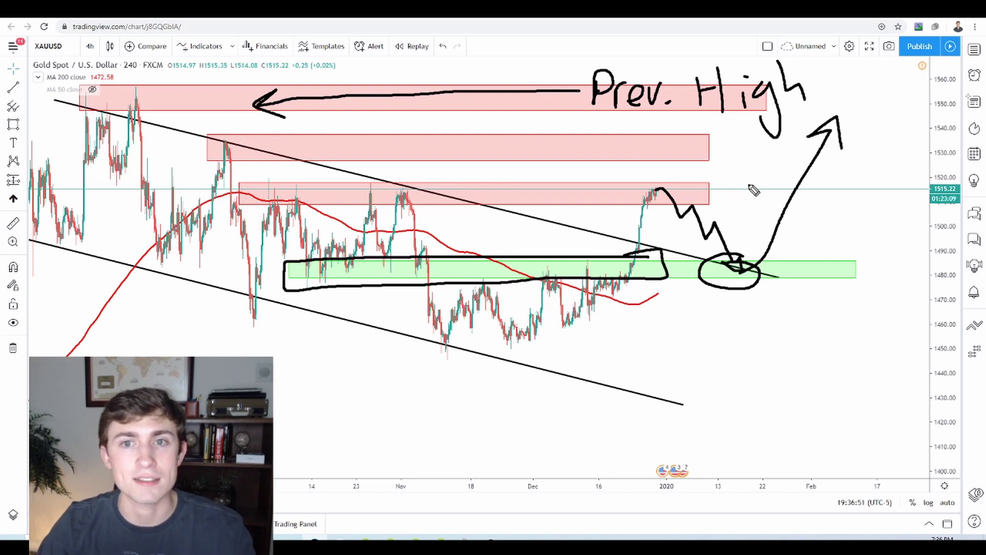
key("Escape")
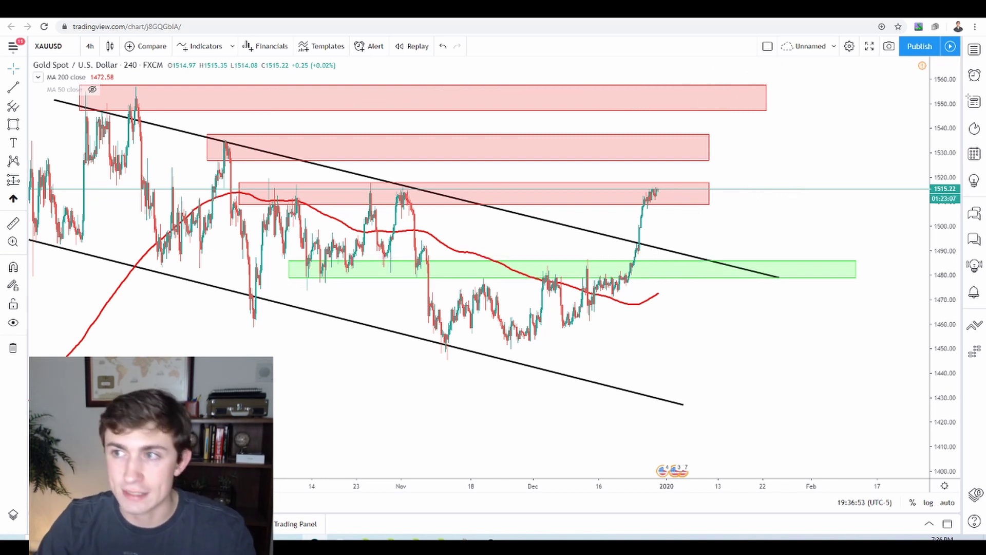
Step: Switch the gold chart from the 4-hour to the daily timeframe
scroll(847, 187, "down", 3)
left_click_drag(828, 188, 818, 186)
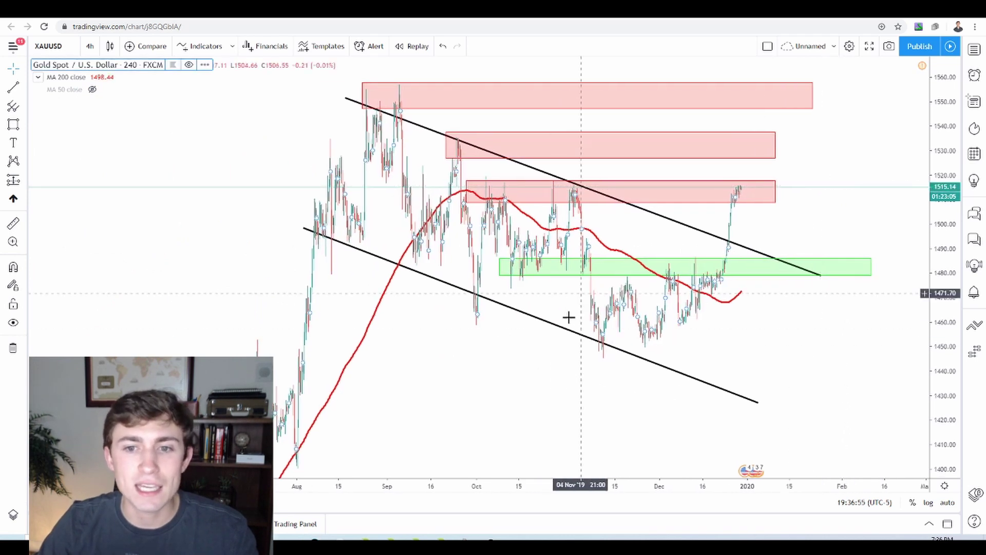
left_click(91, 47)
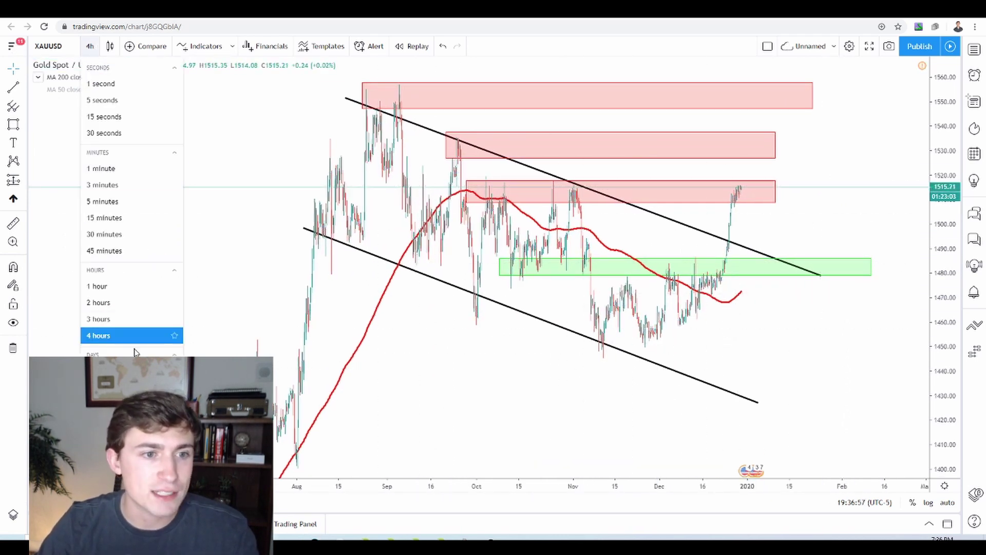
left_click(113, 345)
Step: Add a lower green zone from mid-July 2019 to late February 2020 between about 1444 and 1458, across the November–December lows
left_click_drag(649, 303, 762, 267)
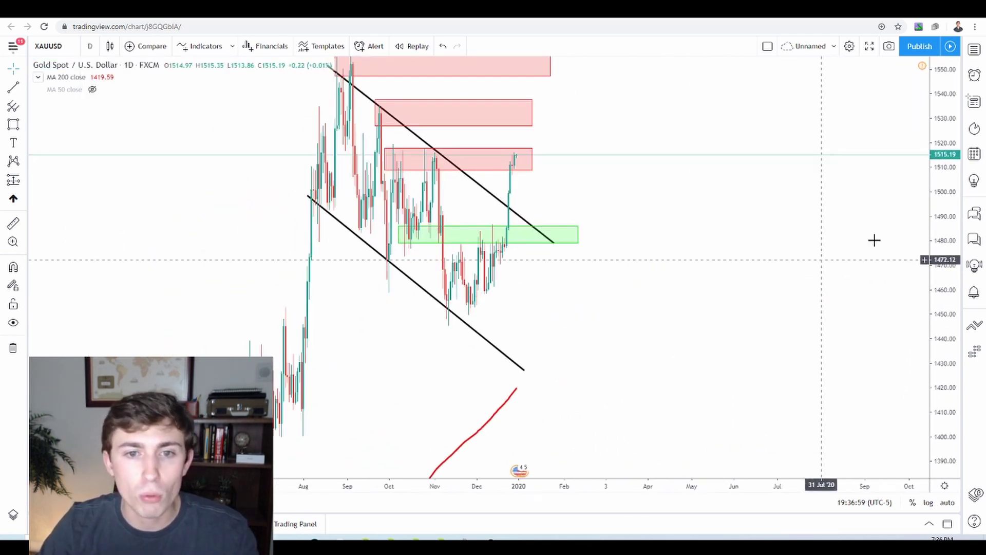
left_click_drag(447, 232, 561, 233)
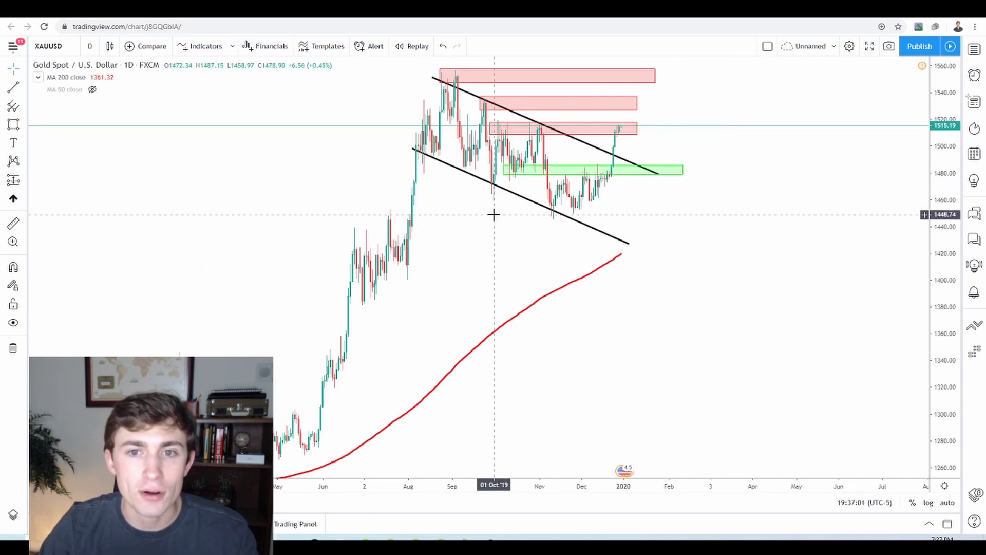
scroll(492, 214, "up", 2)
left_click_drag(480, 207, 390, 306)
mouse_move(508, 206)
left_mouse_down("ctrl")
mouse_move(545, 177)
mouse_move(544, 253)
mouse_move(759, 238)
left_mouse_up("ctrl")
left_click(462, 294)
scroll(452, 298, "up", 2)
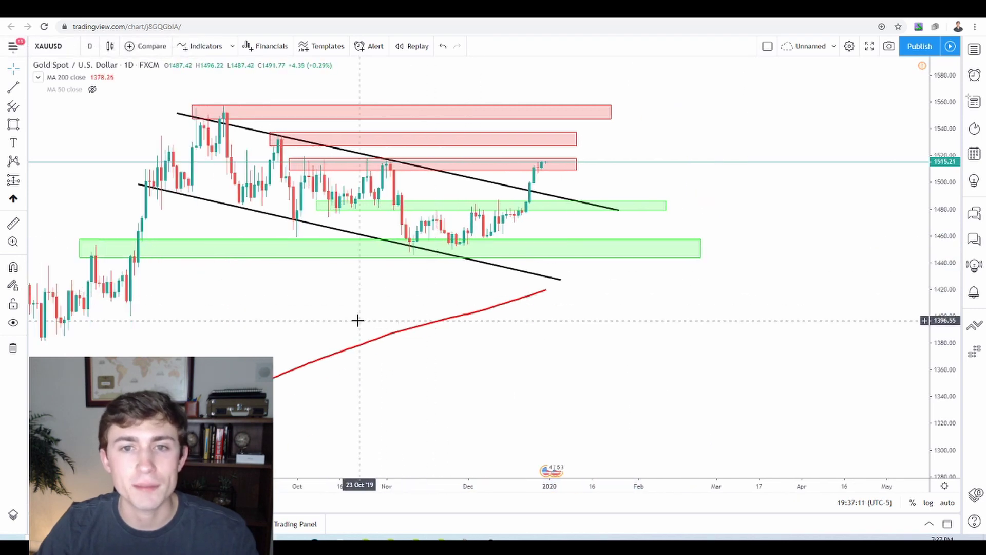
left_click_drag(356, 319, 427, 328)
scroll(702, 319, "left", 3)
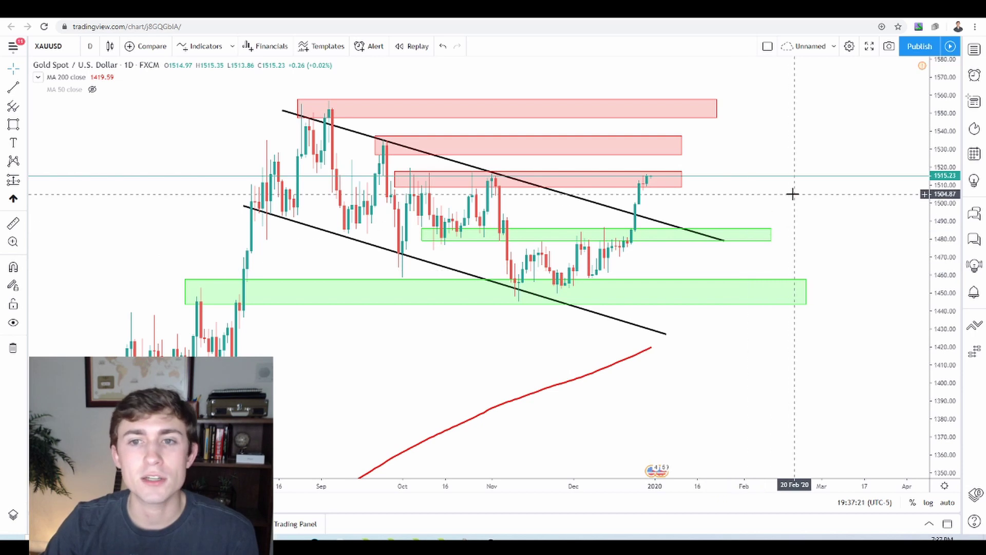
left_click_drag(790, 196, 796, 204)
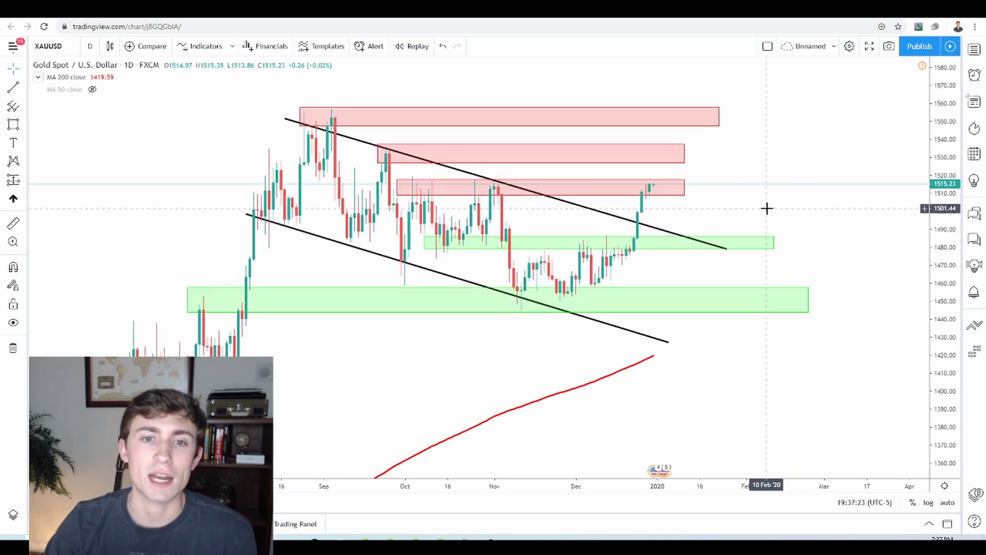
left_click_drag(767, 208, 872, 206)
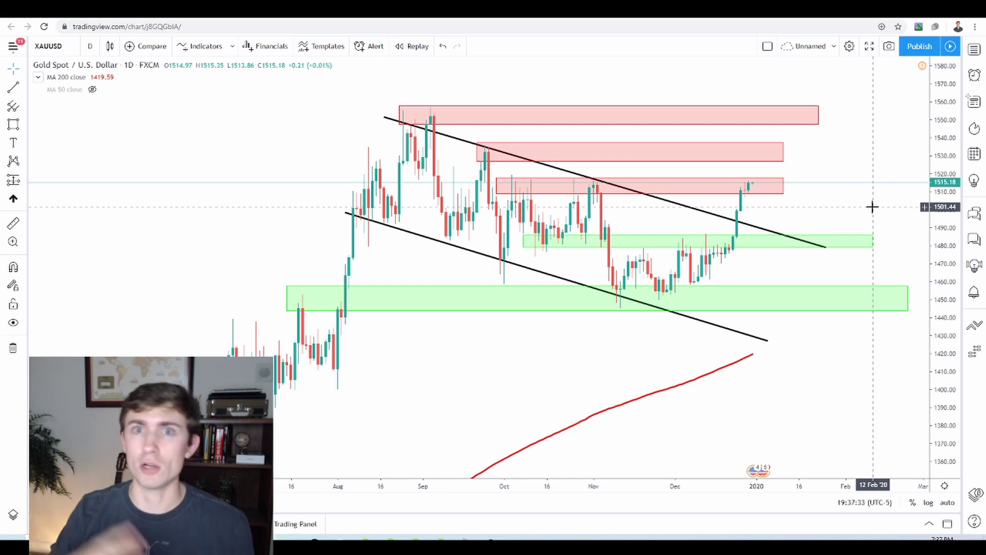
left_click_drag(872, 206, 877, 208)
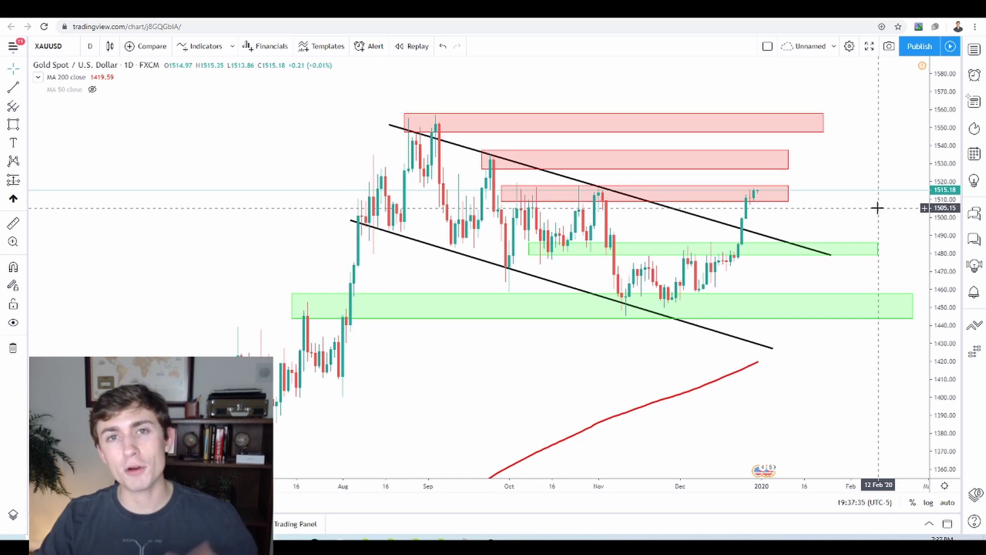